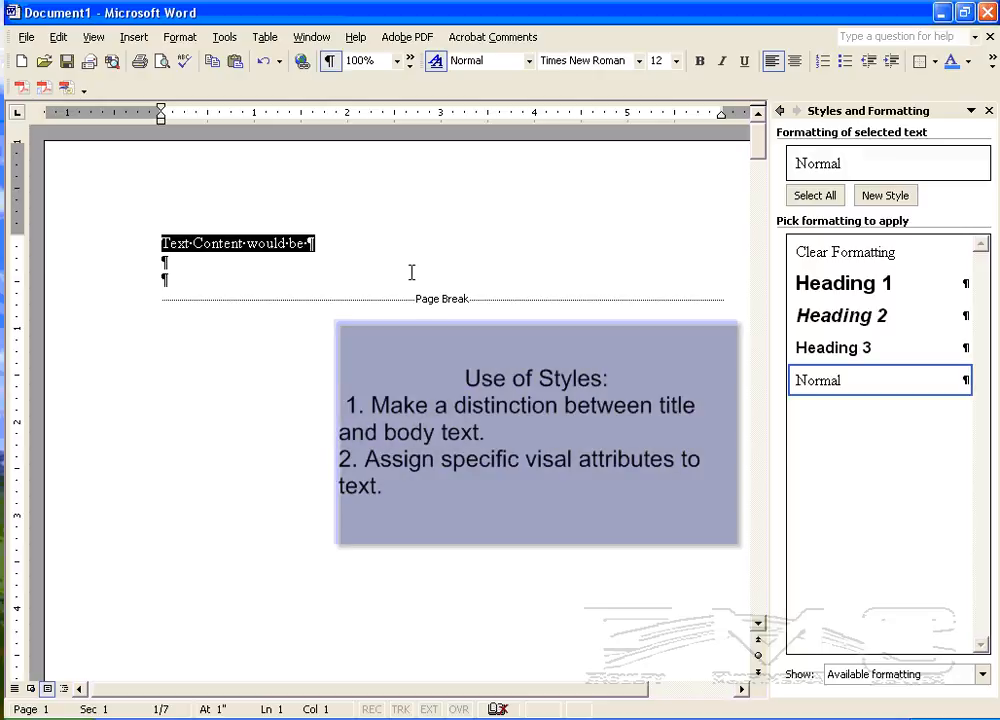
Step: Fill the empty third line with a placeholder paragraph of random letters and semicolons that runs onto a second line
left_click(201, 277)
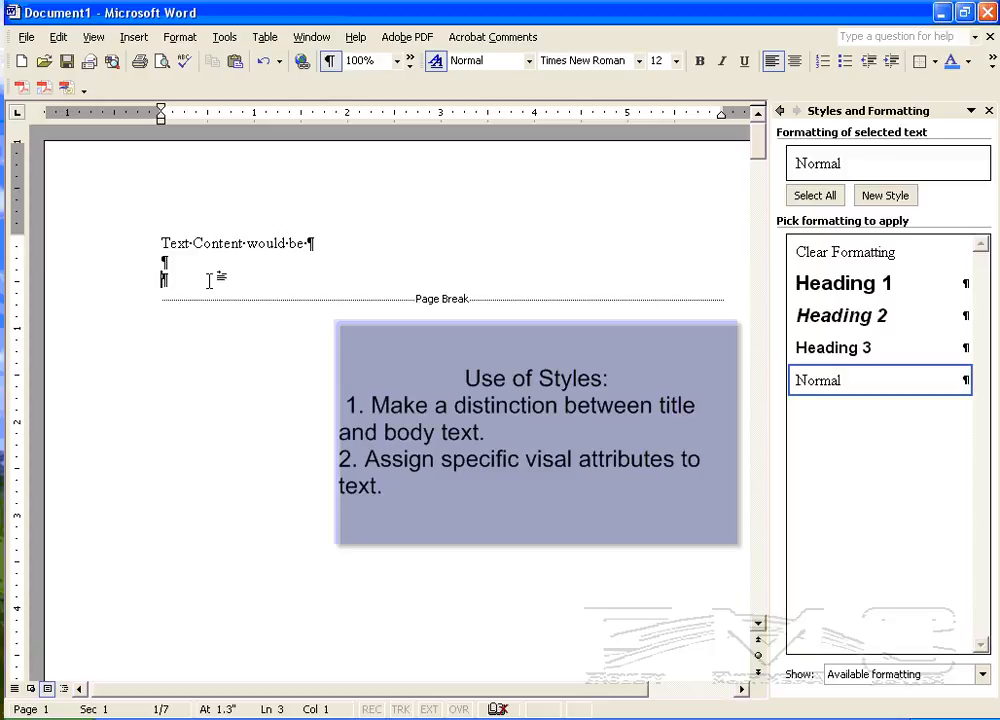
type("al;skdf;alksdjf;alksdjf;alskdjf;as")
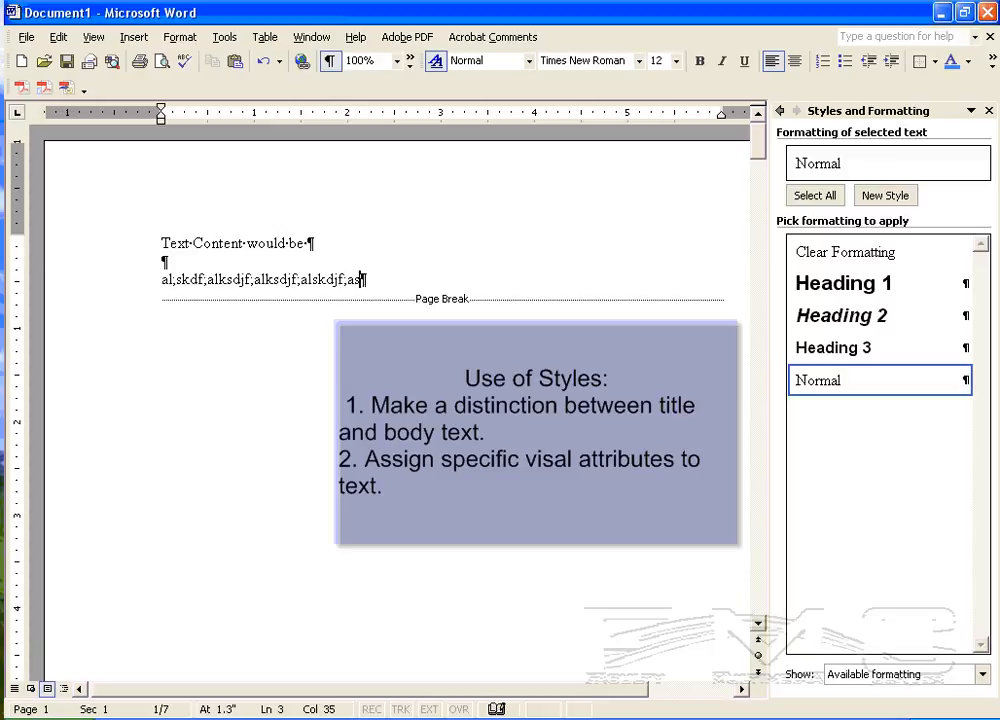
type("kjdf;laksjdf;laksjdf;lkajsd;fljas;ldfkja;sldkfja;l")
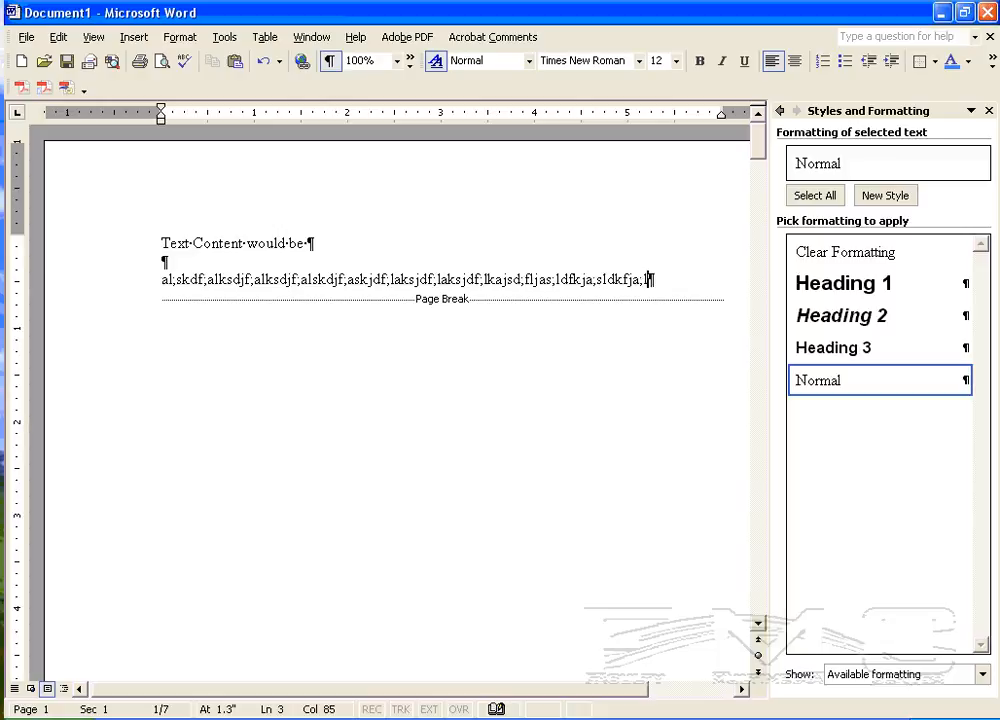
type("sdkfja;lsdkjfa;lsdkjfa;lskdjf;alksdjf;alksjdf;")
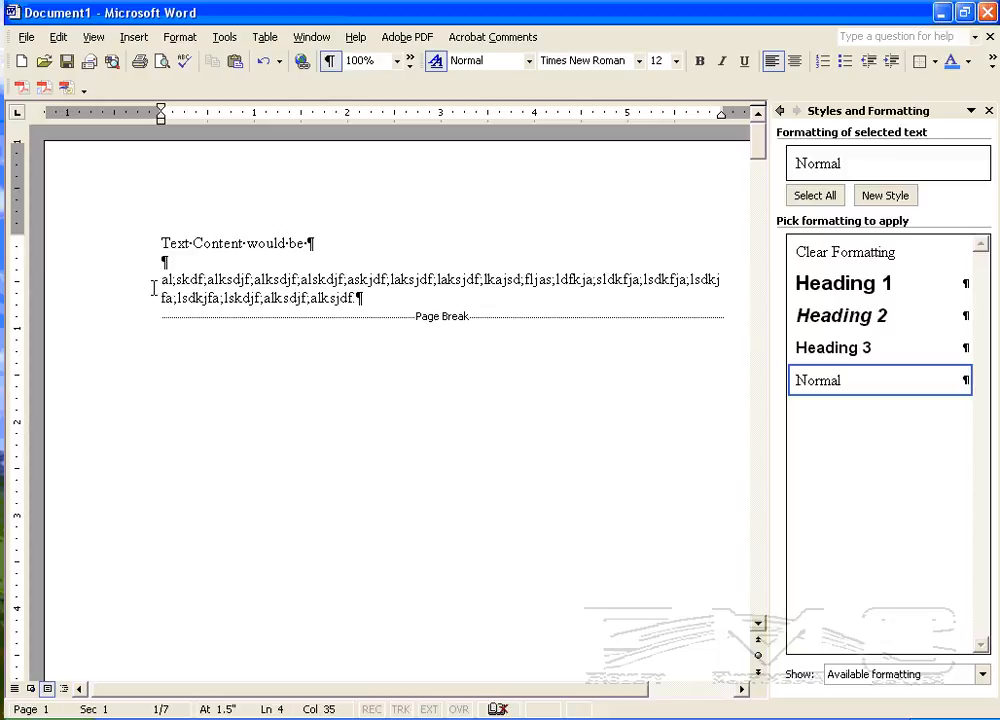
Step: Indent the whole placeholder paragraph by 0.5" on its left side using direct formatting
left_click_drag(153, 281, 357, 302)
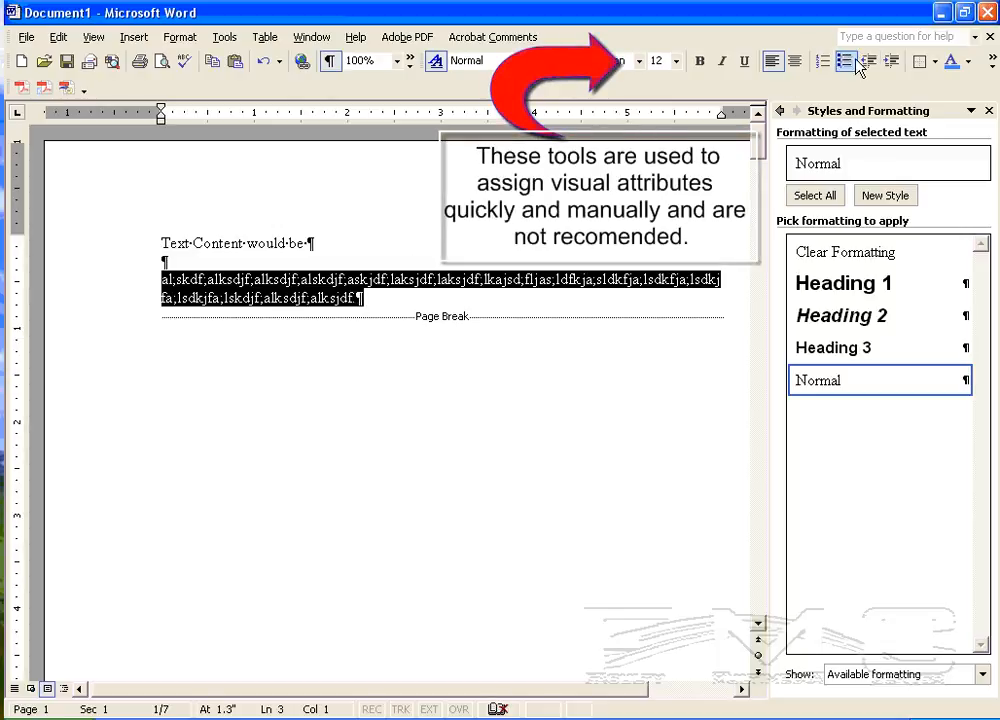
left_click(891, 61)
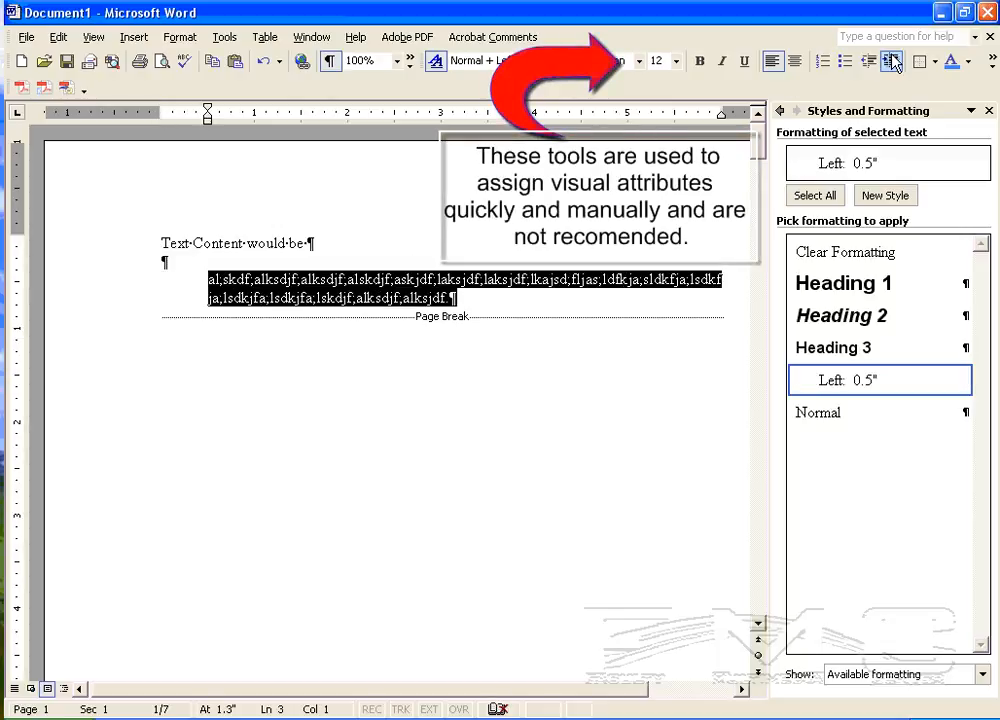
Step: Start a new paragraph after the indented one, remove its indent, and fill it with about two lines of random placeholder letters
left_click(477, 298)
key("Return")
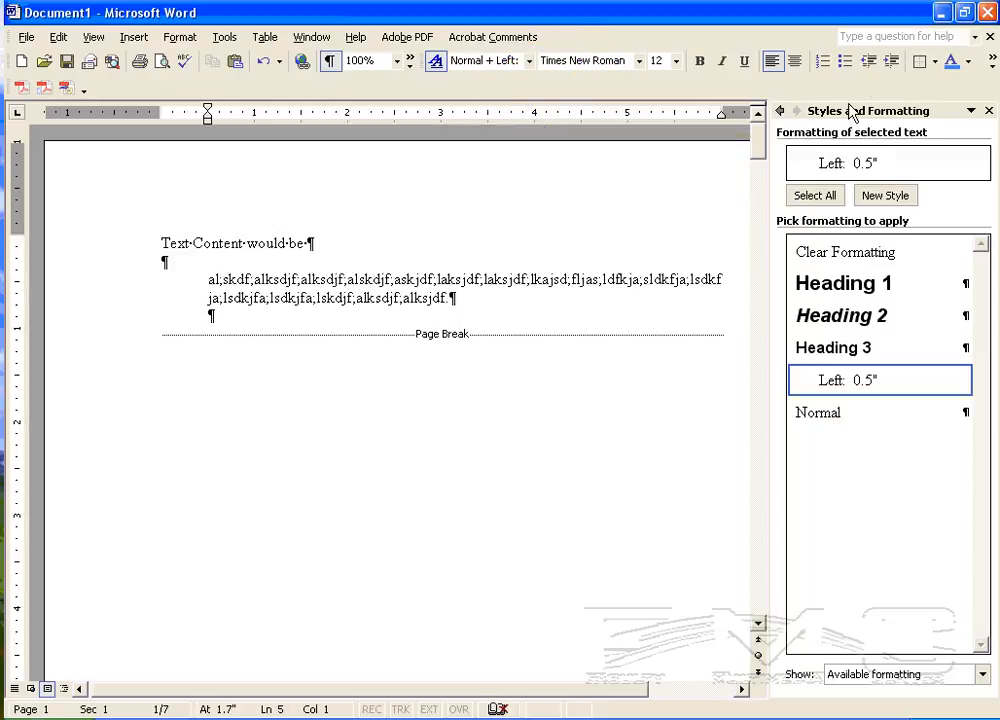
left_click(869, 62)
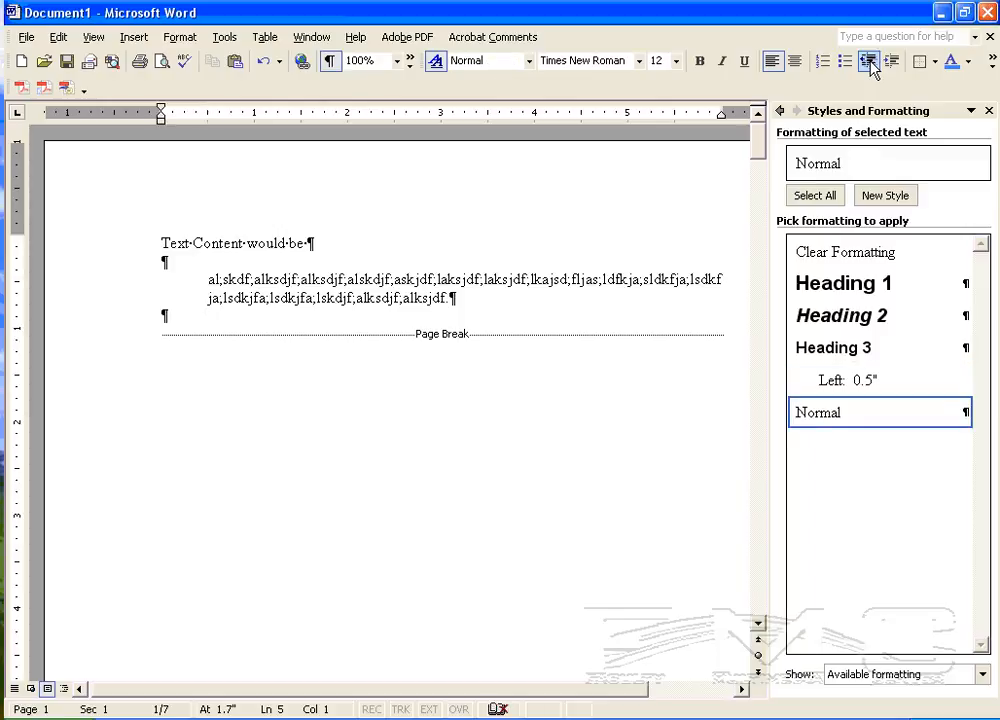
type("as;kldfja;lskdjfa;lksdjf;alksdjf;alksdjf;alksdjf;")
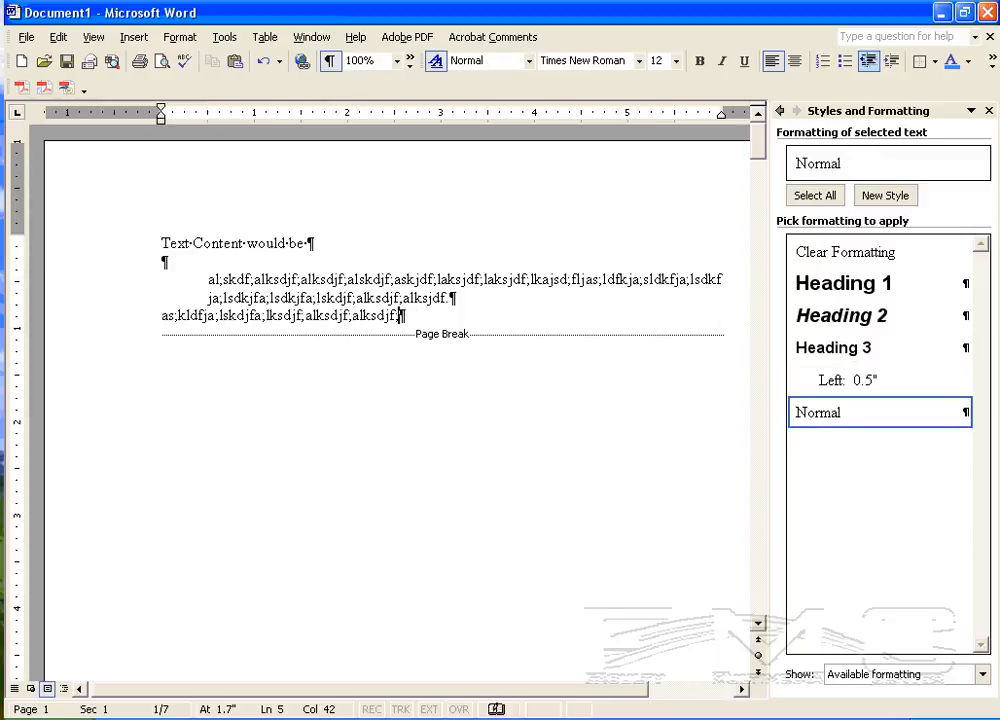
type("lakjsdf;lkajsdf;lkajsd;flkajsd;lkajsd;lfkjas;dlkjfa;sldkfja;lskdjf;alksjdf")
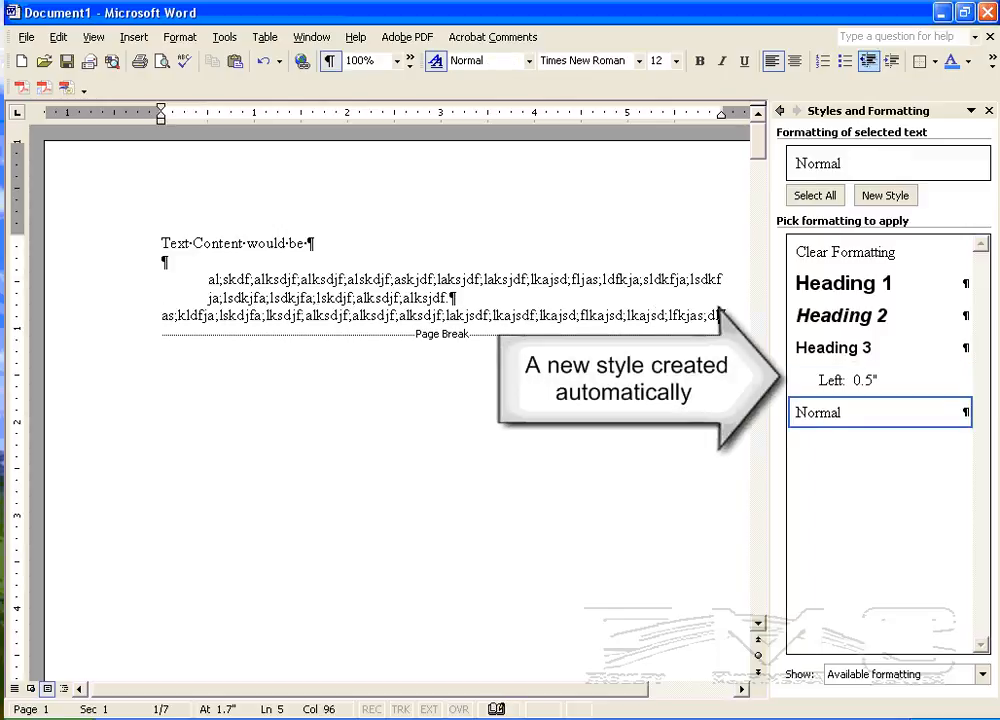
type(".")
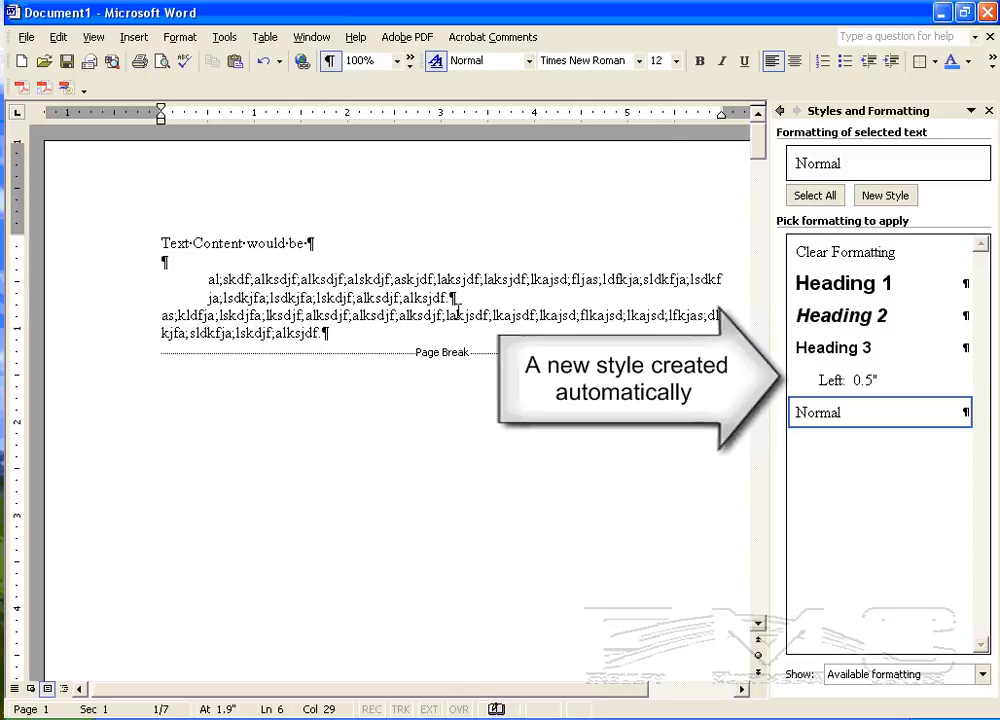
Step: Select the indented and the unindented placeholder paragraphs in turn to compare which formatting each one carries
left_click_drag(453, 297, 208, 279)
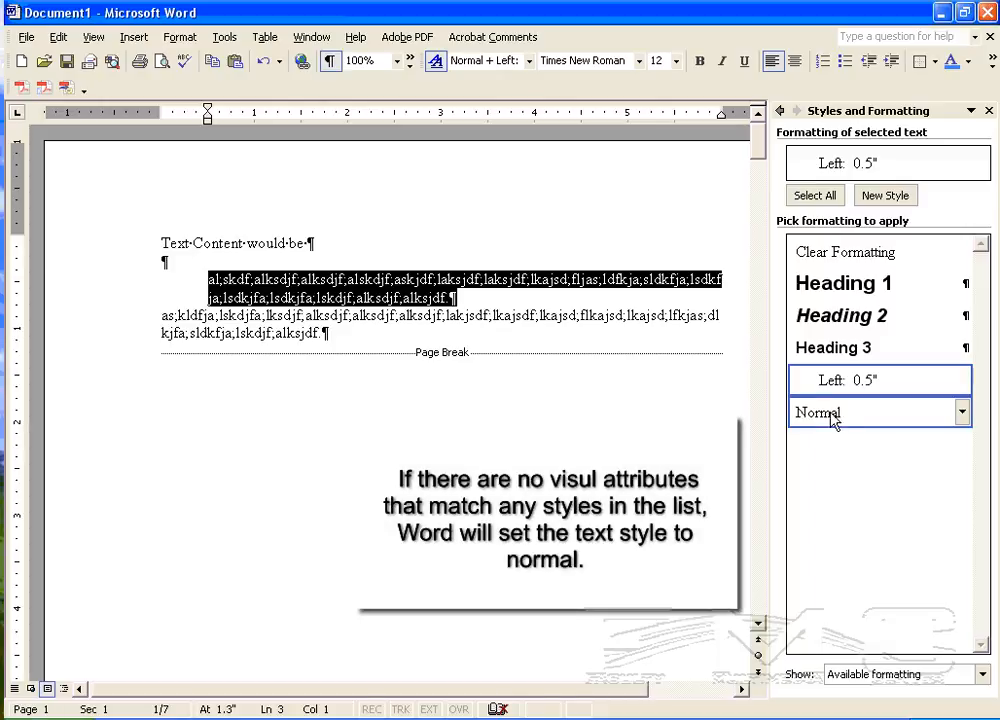
mouse_move(839, 415)
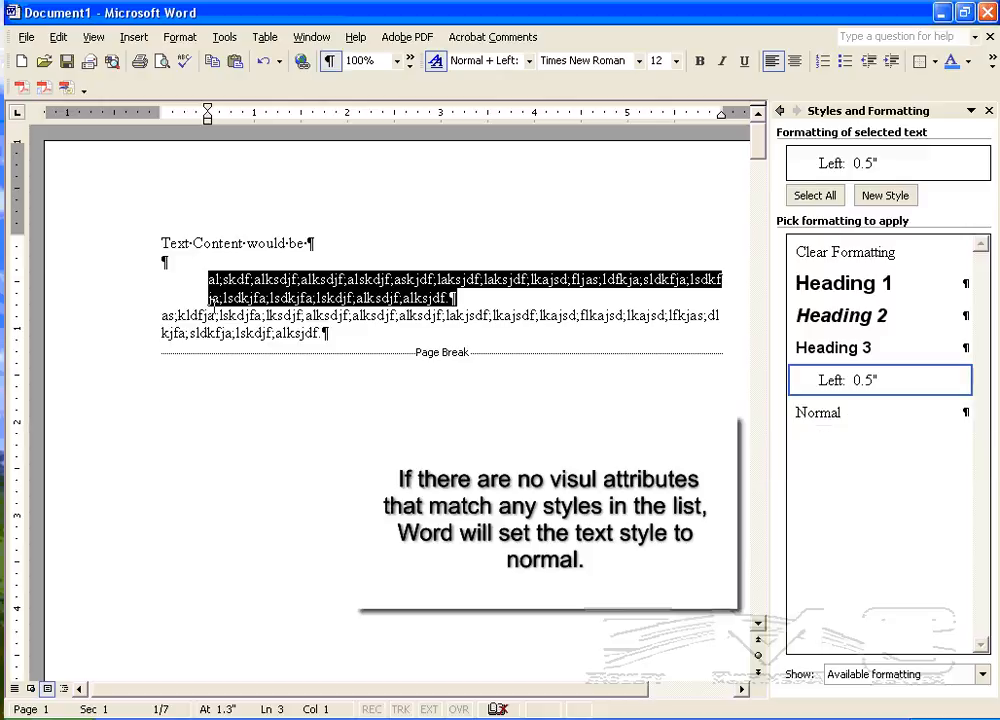
left_click_drag(160, 316, 330, 341)
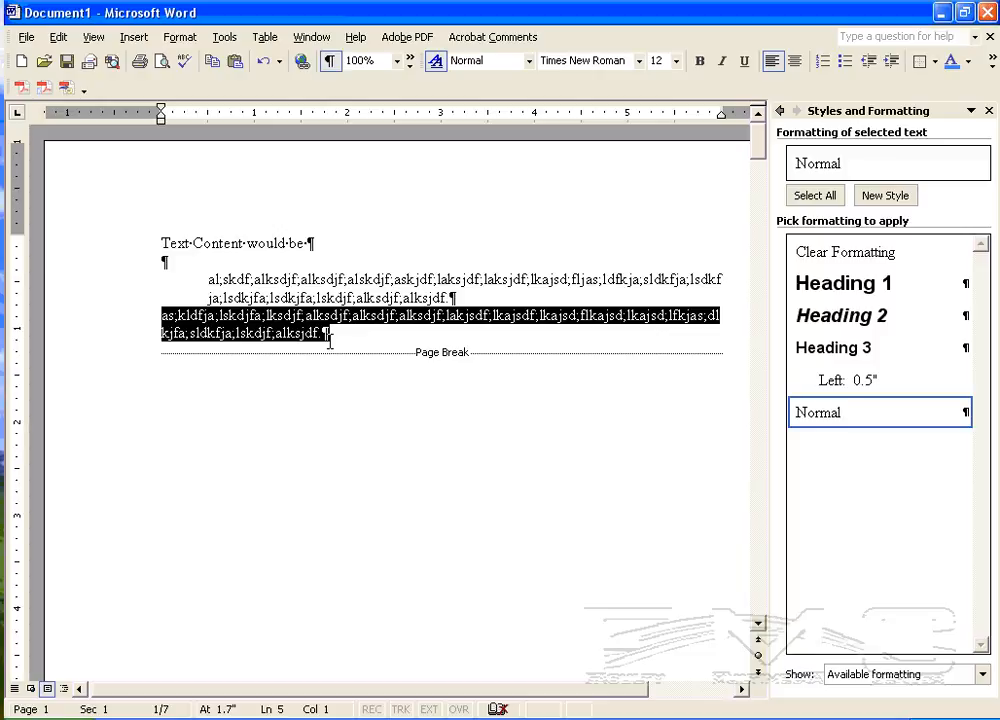
left_click(327, 297)
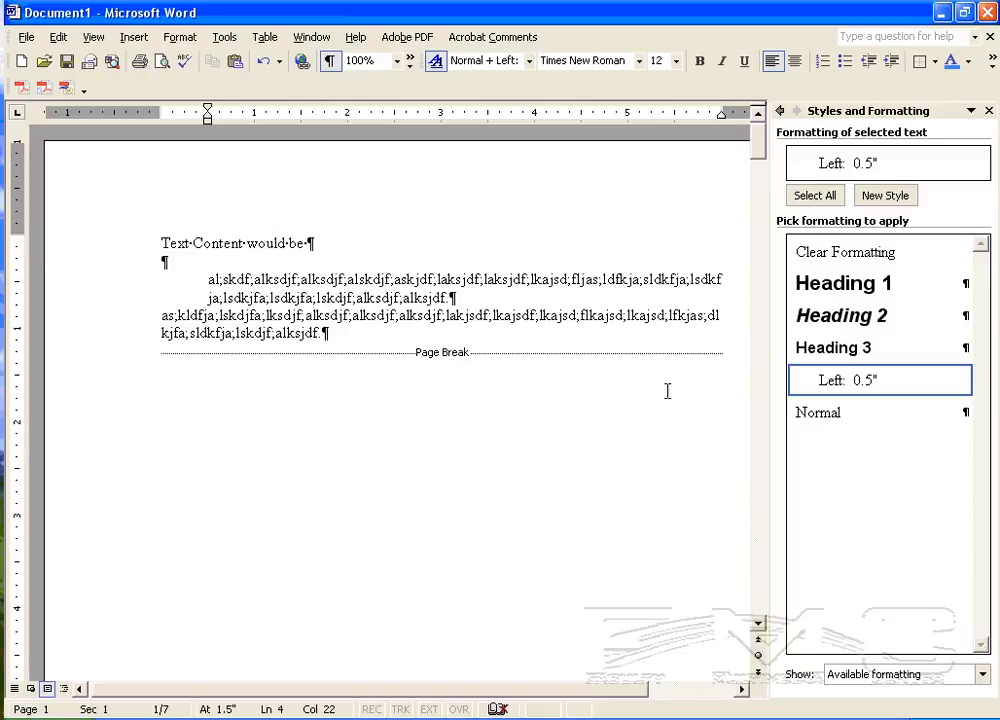
Step: Delete the automatically created "Left: 0.5"" formatting from the list of available styles
right_click(828, 382)
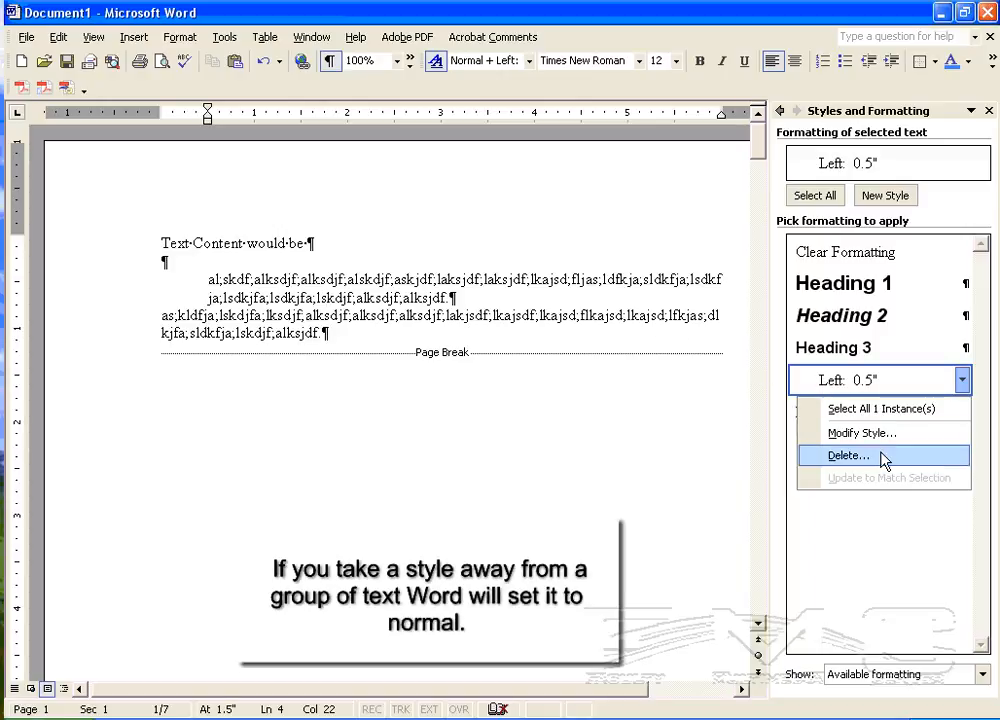
left_click(884, 457)
left_click(469, 423)
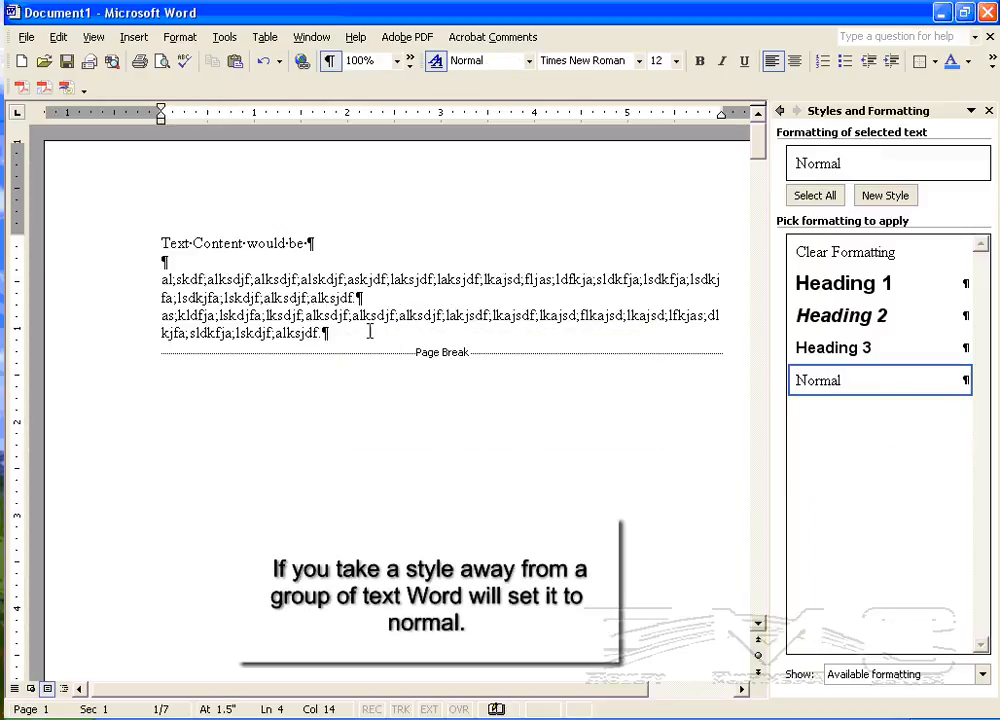
Step: Highlight the first placeholder paragraph to check its style and extent
left_click_drag(362, 298, 143, 277)
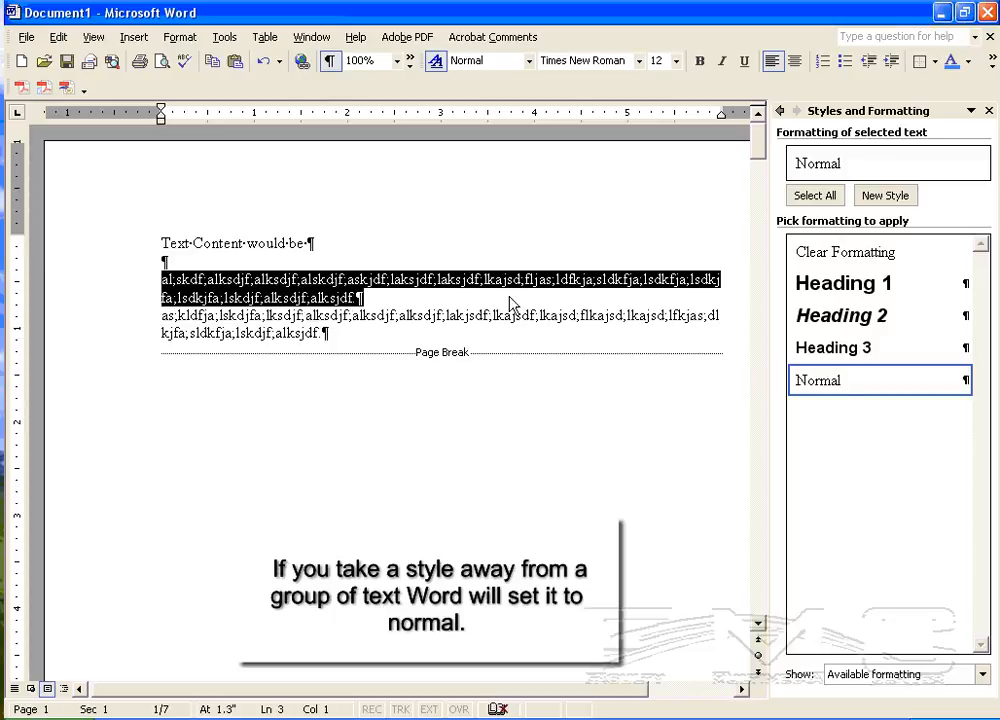
left_click(336, 334)
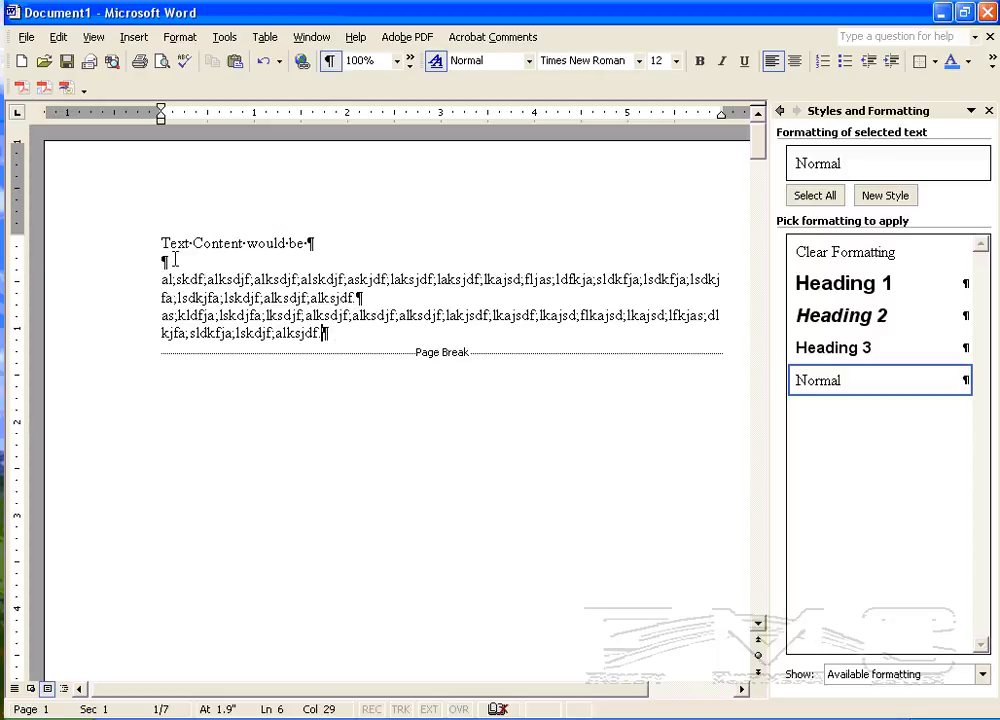
left_click_drag(161, 279, 377, 305)
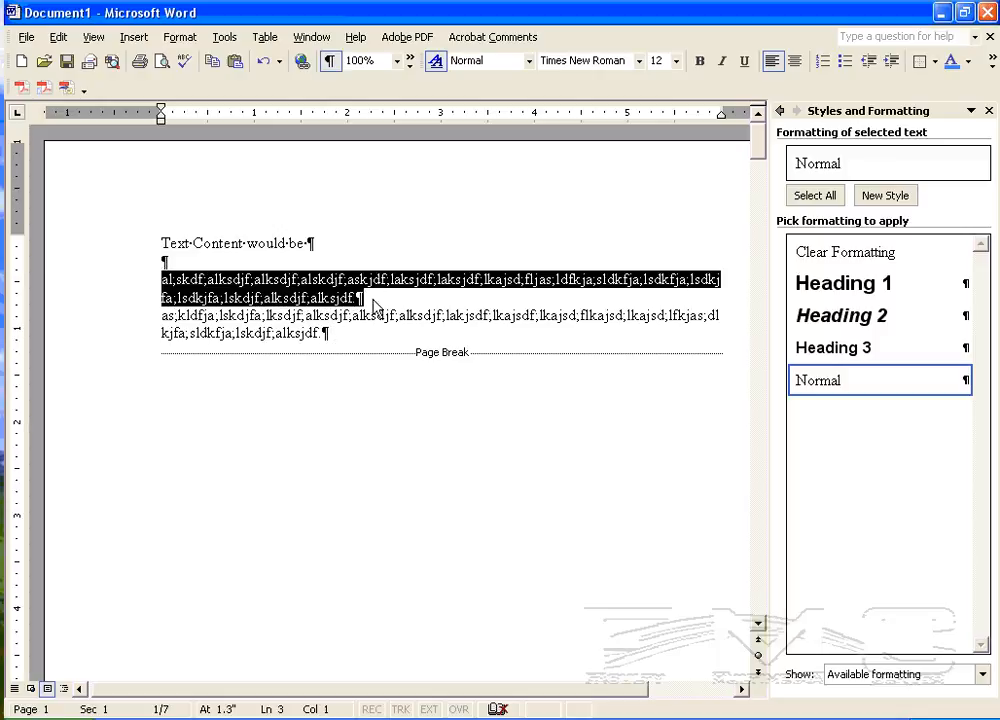
Step: Create a new paragraph style named block, based on Normal, with a left indent of 0.5"
left_click(432, 315)
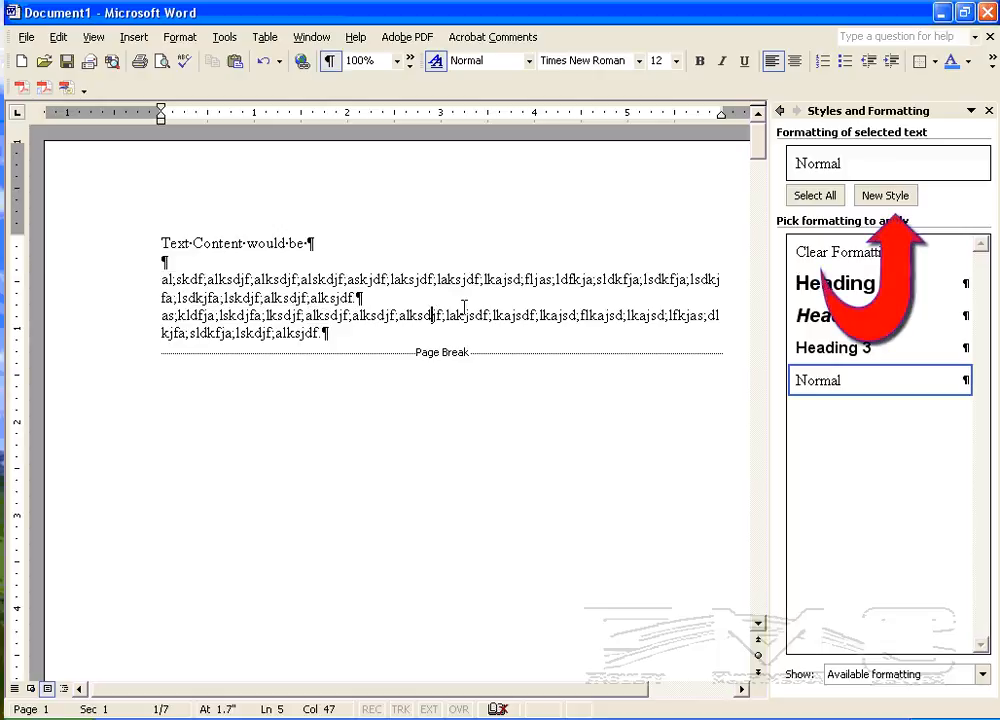
left_click(872, 196)
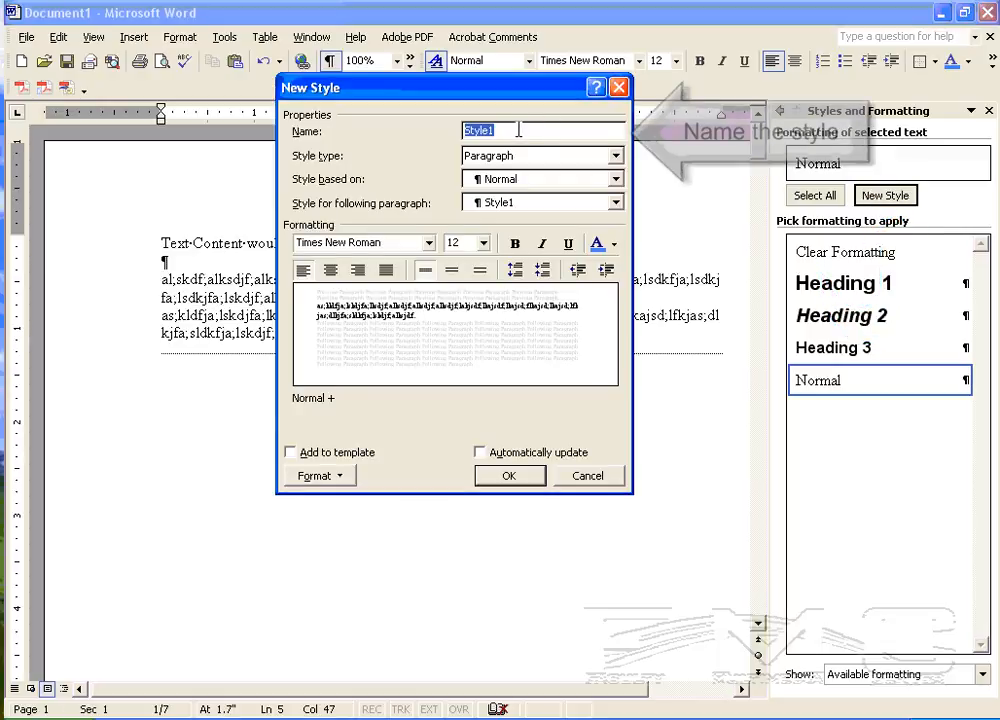
type("block")
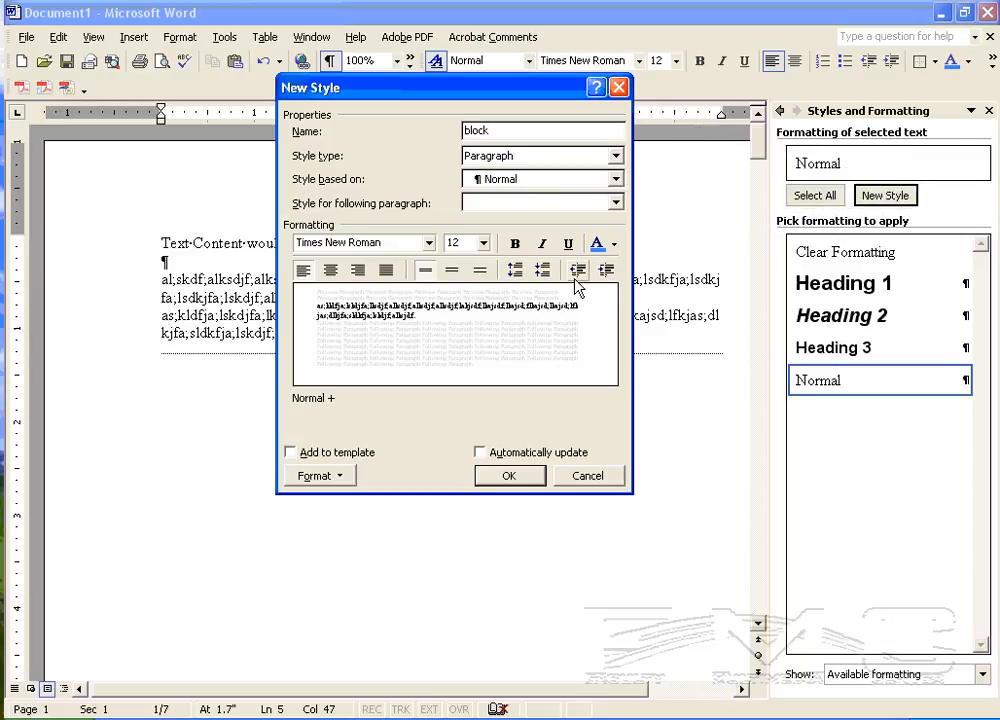
left_click(606, 270)
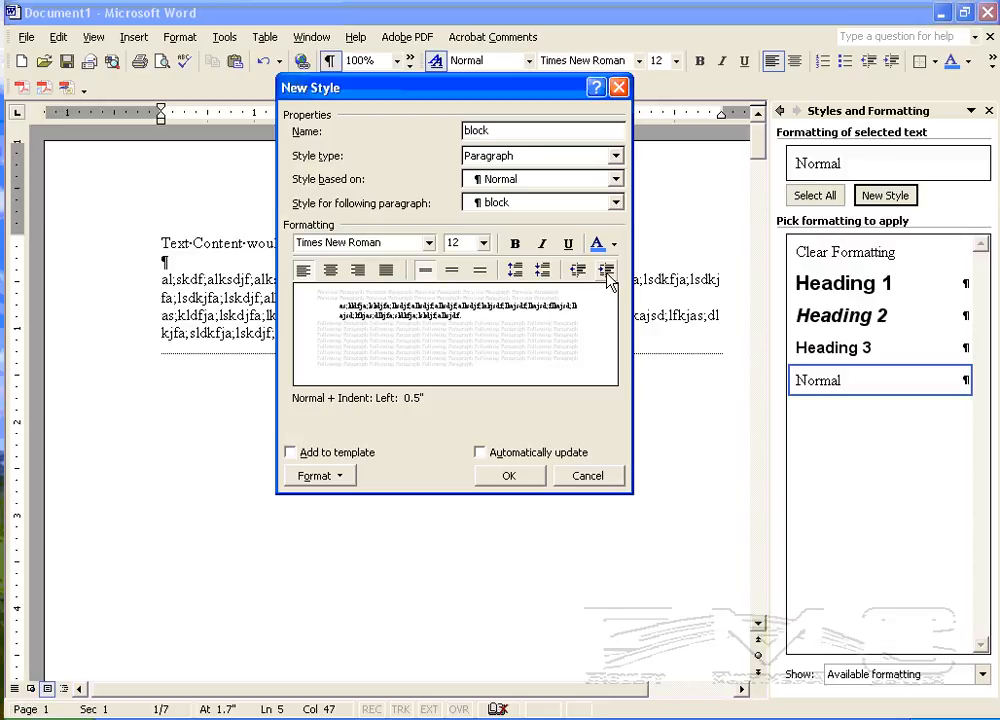
left_click(512, 480)
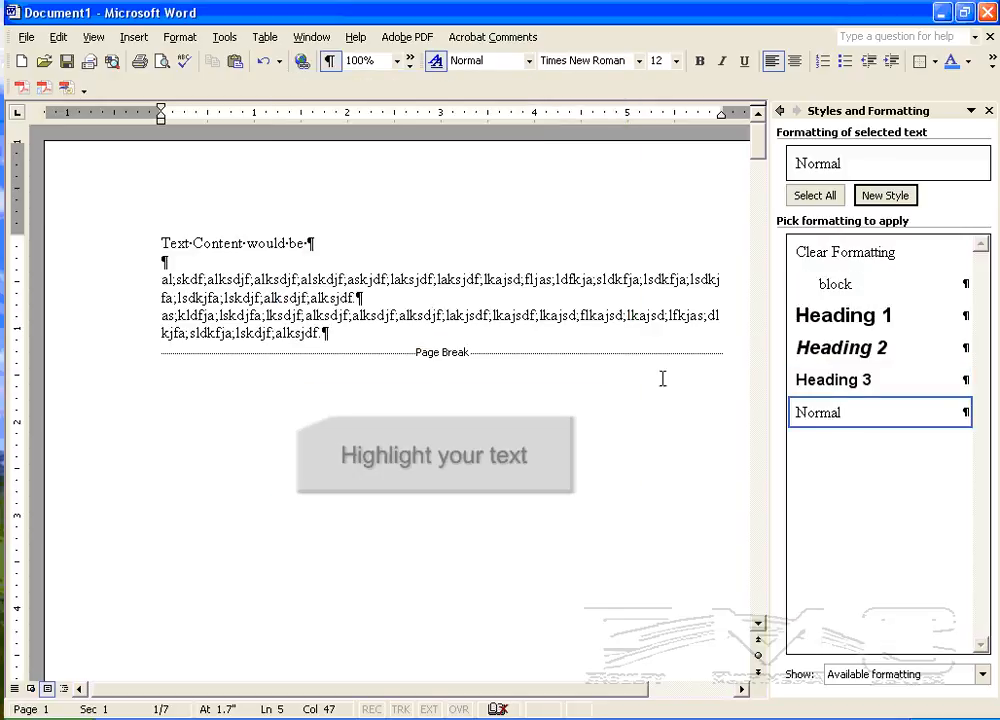
Step: Try to apply the block style to the first placeholder paragraph's text, leaving its final period out of the selection
left_click_drag(161, 279, 362, 297)
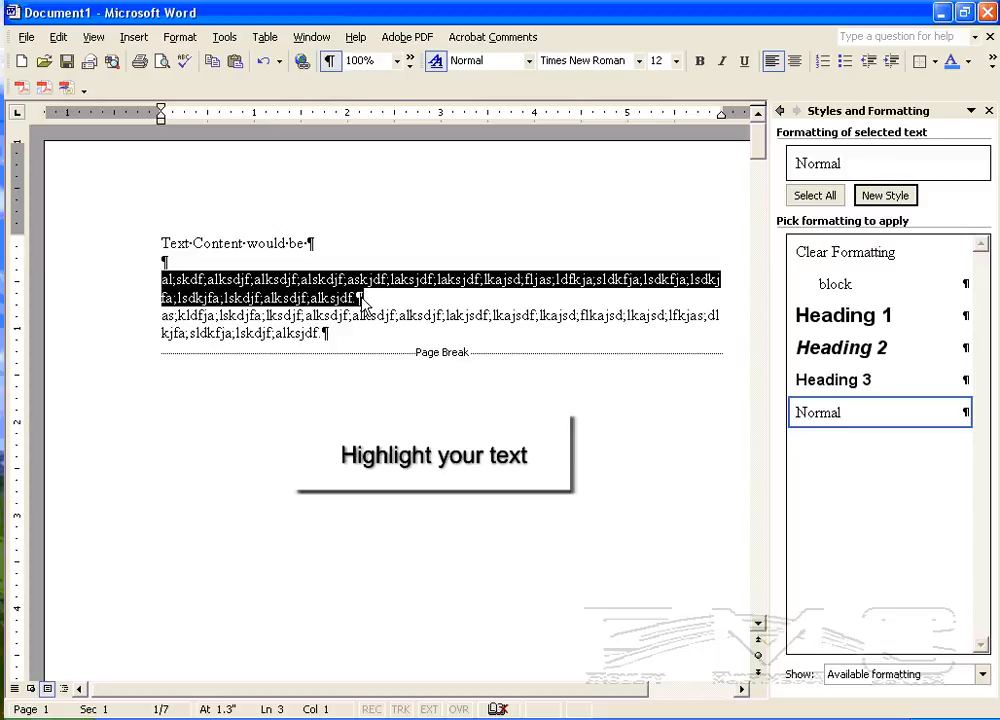
left_click(163, 262)
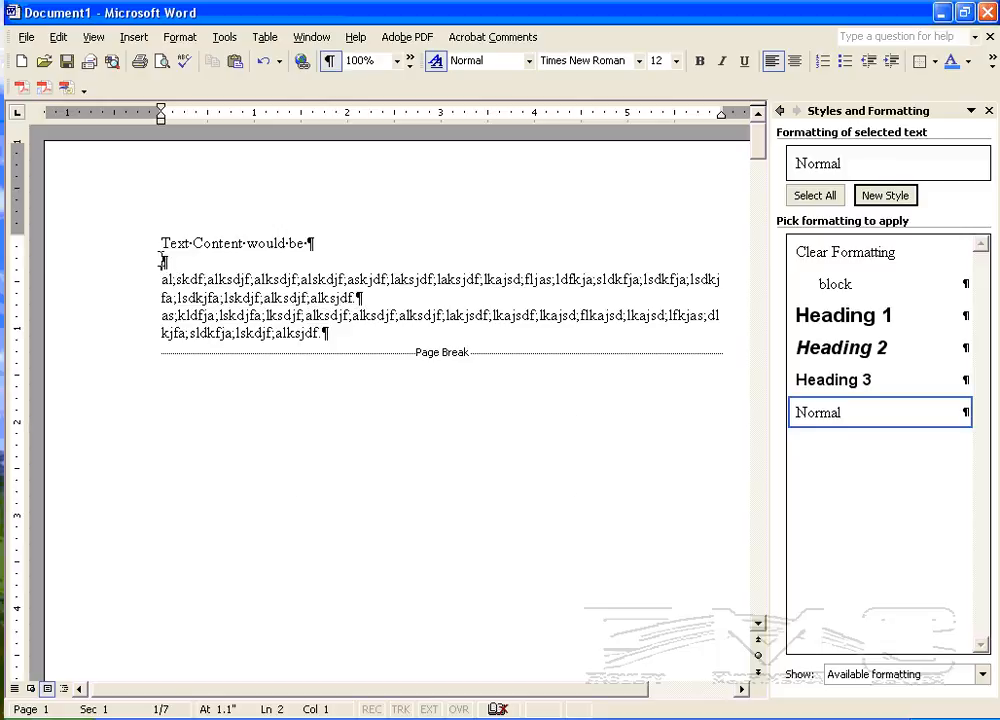
left_click(358, 297)
left_click_drag(157, 279, 353, 291)
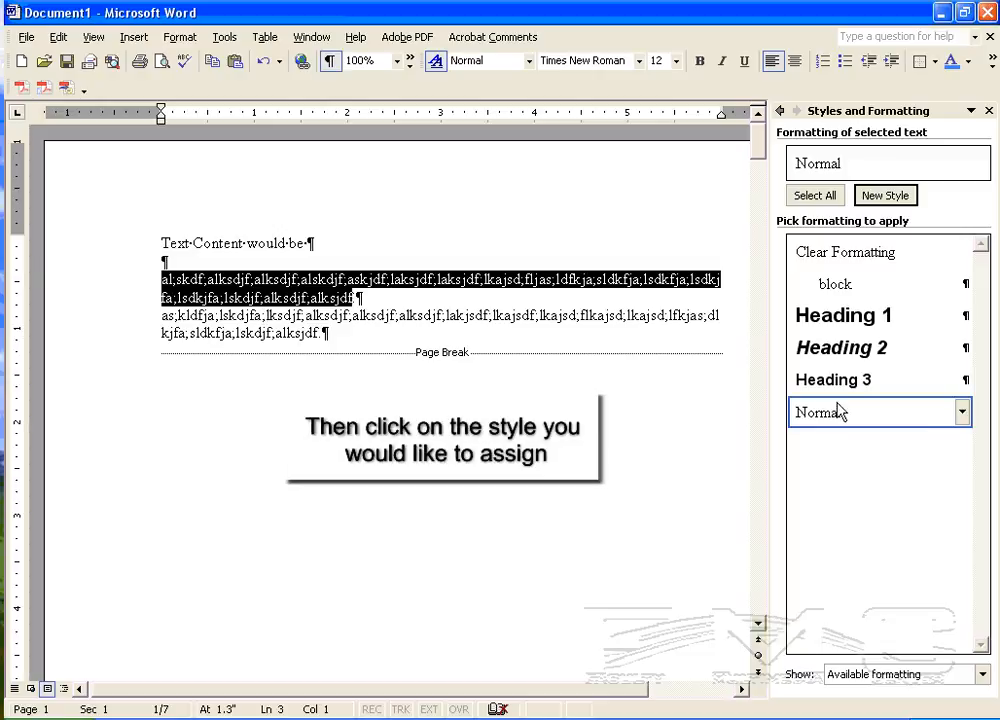
left_click(856, 286)
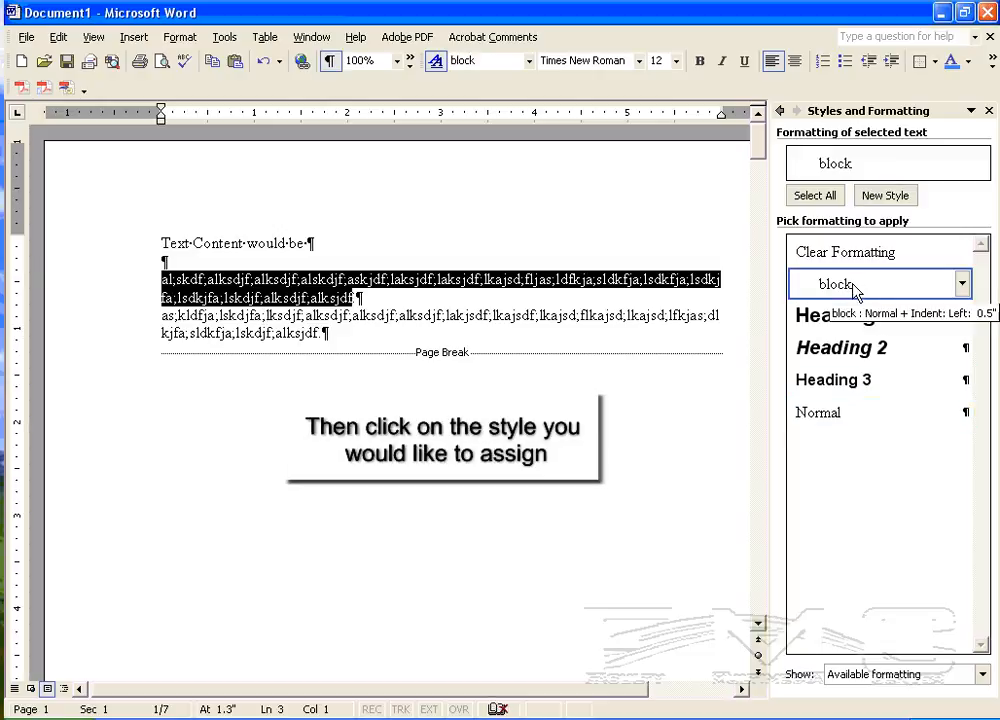
Step: Examine which style the first placeholder paragraph's text and its final period carry compared with the second paragraph
left_click(181, 316)
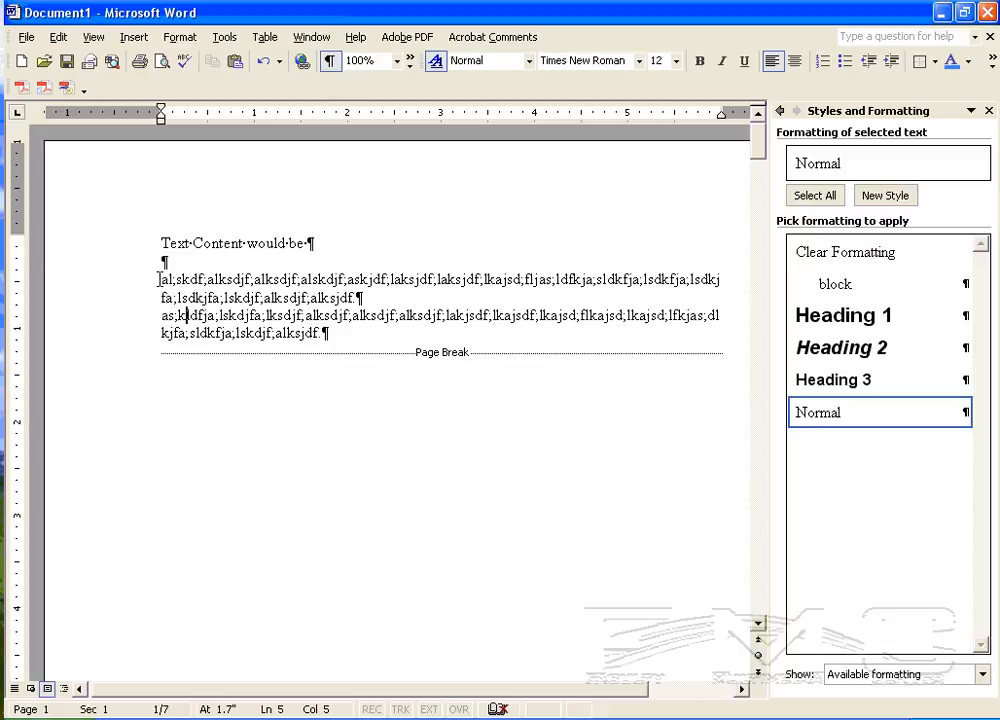
left_click_drag(158, 279, 364, 303)
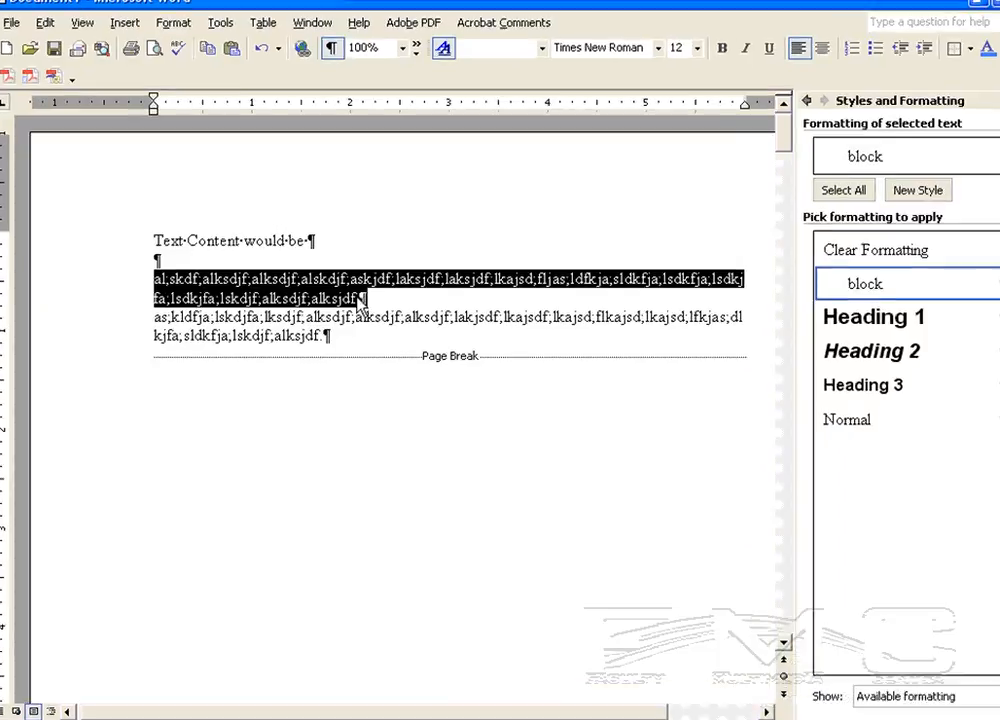
left_click(374, 303)
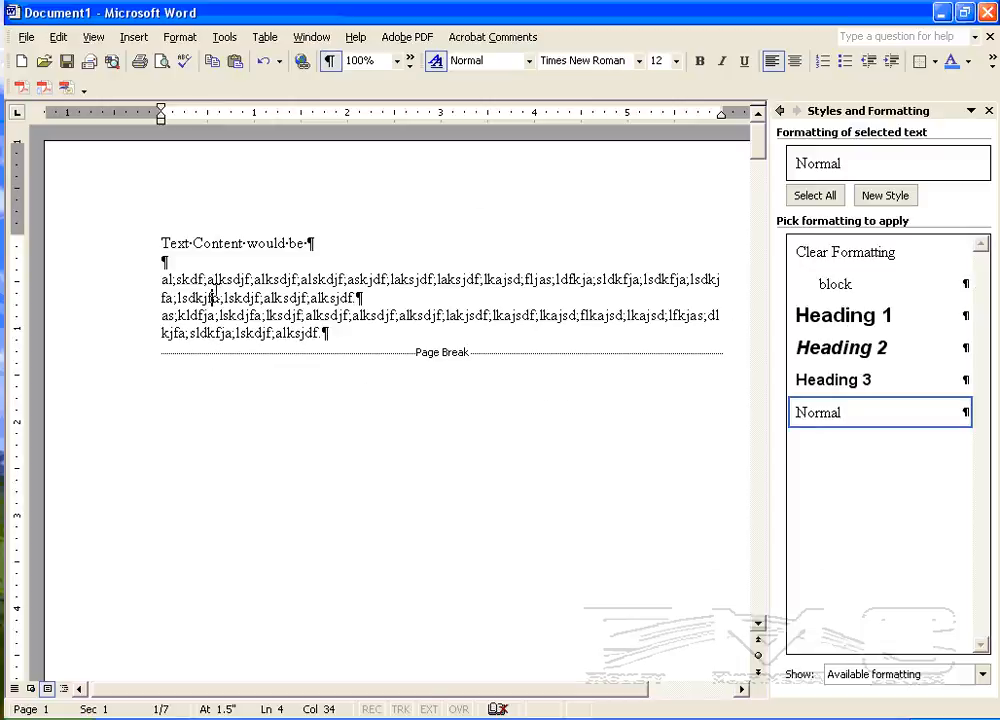
left_click(212, 297)
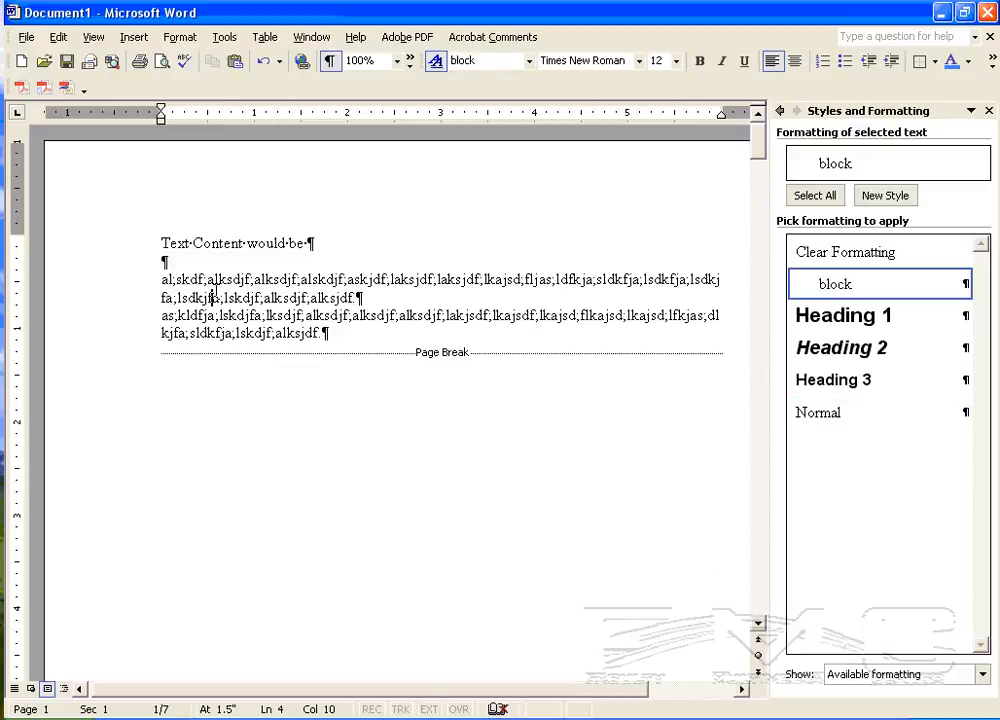
Step: Apply the block style to the first placeholder paragraph's full text, including its final period
left_click_drag(158, 279, 368, 298)
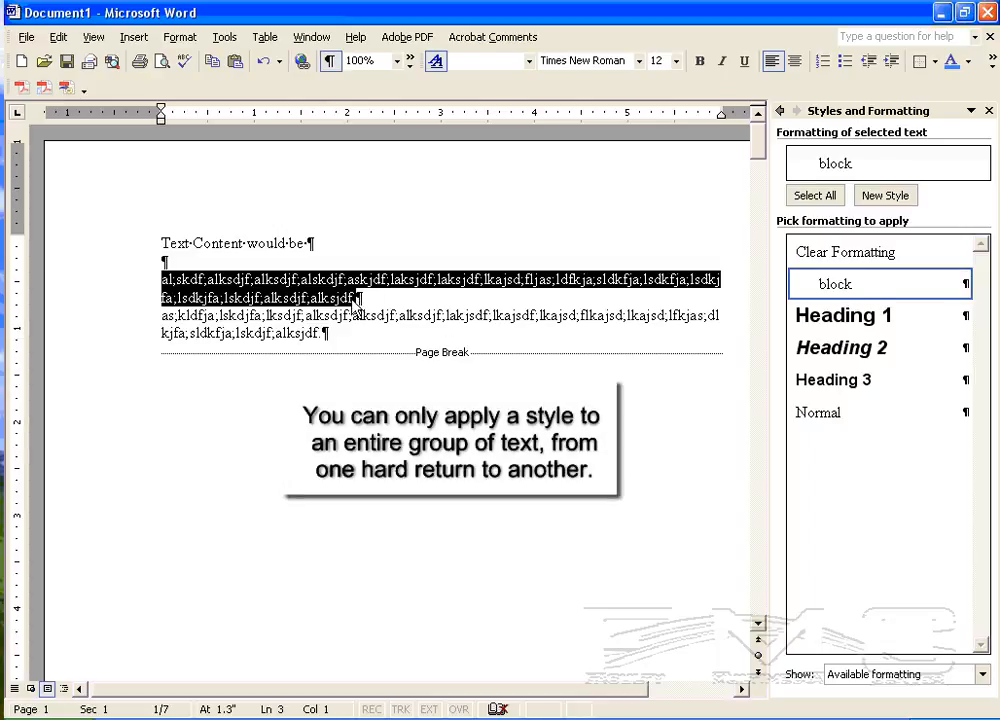
left_click(826, 284)
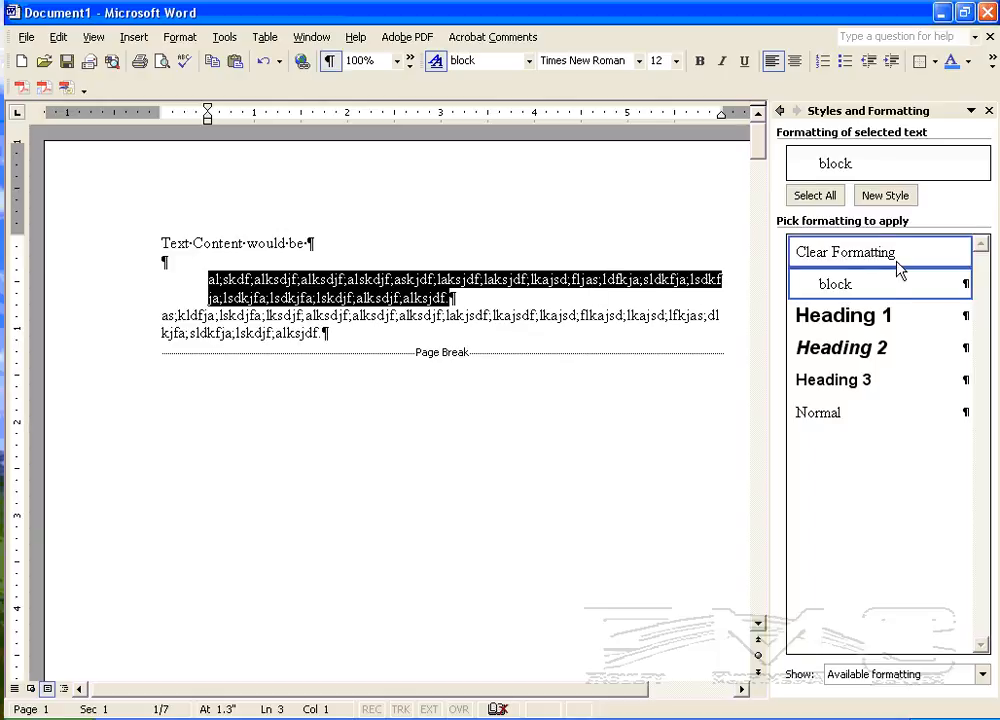
Step: Apply the Heading 1 style to the line "Text Content would be"
left_click(386, 299)
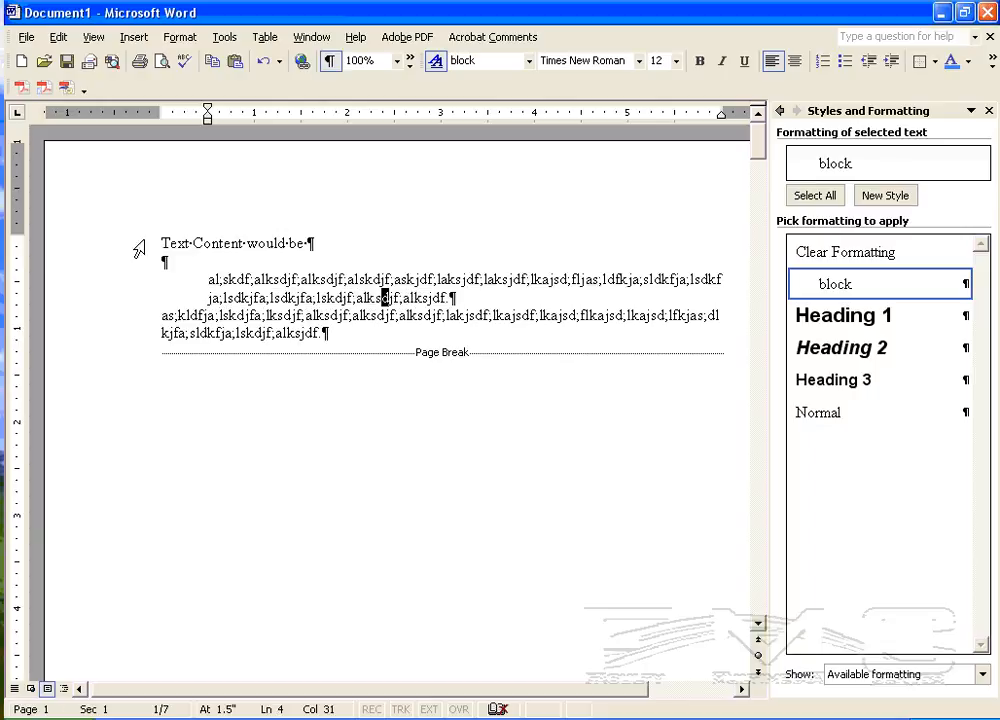
left_click_drag(162, 241, 307, 236)
key("ctrl+shift+n")
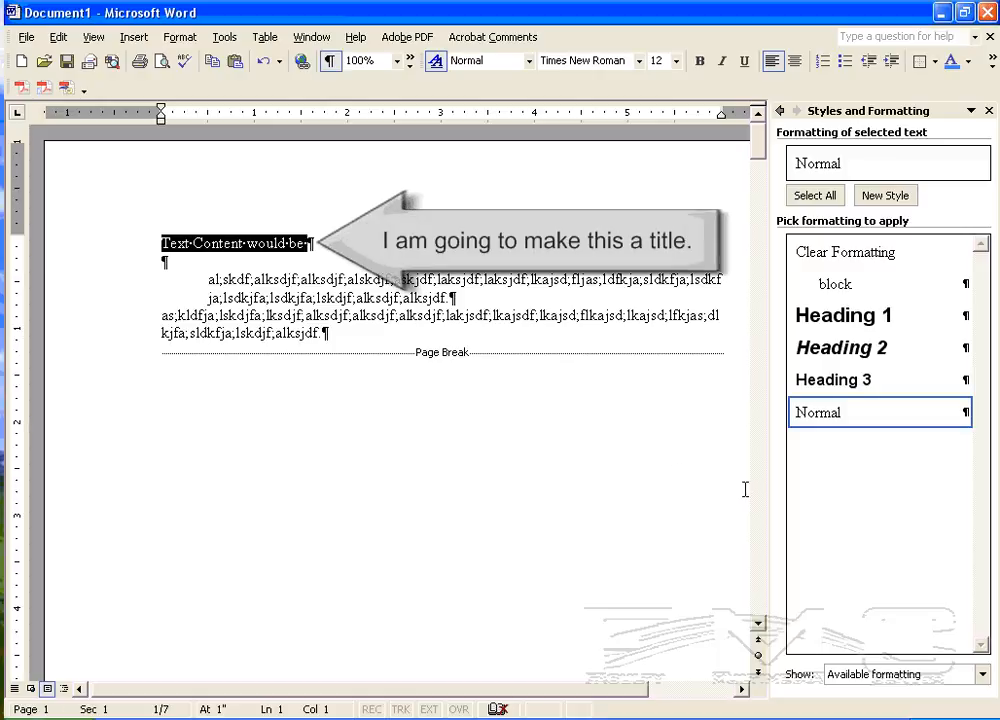
left_click(878, 318)
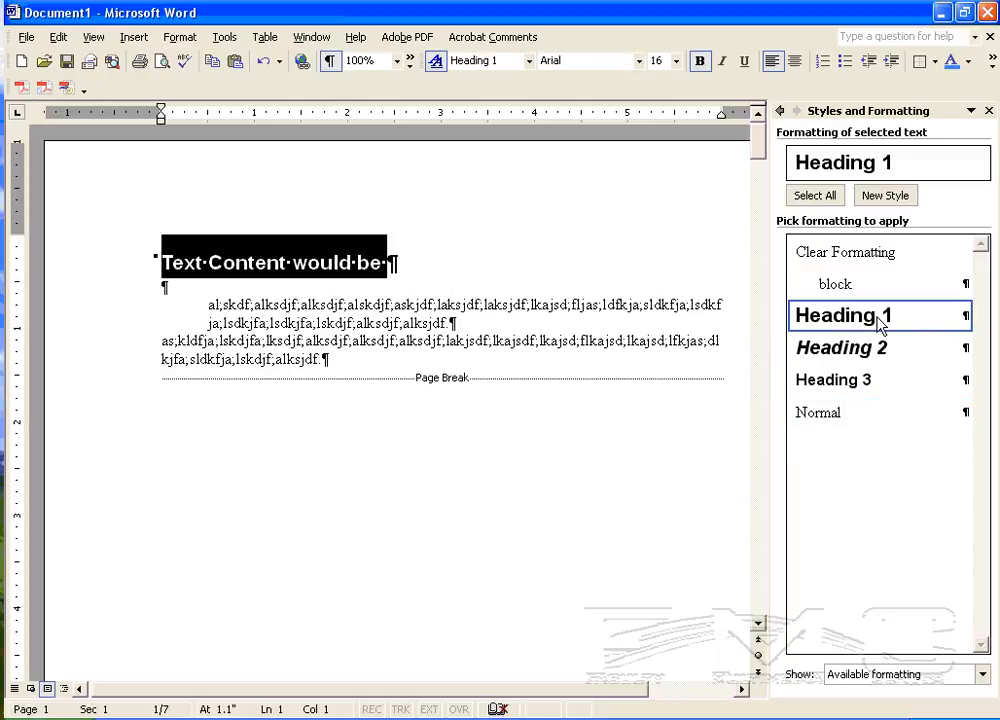
left_click(165, 262)
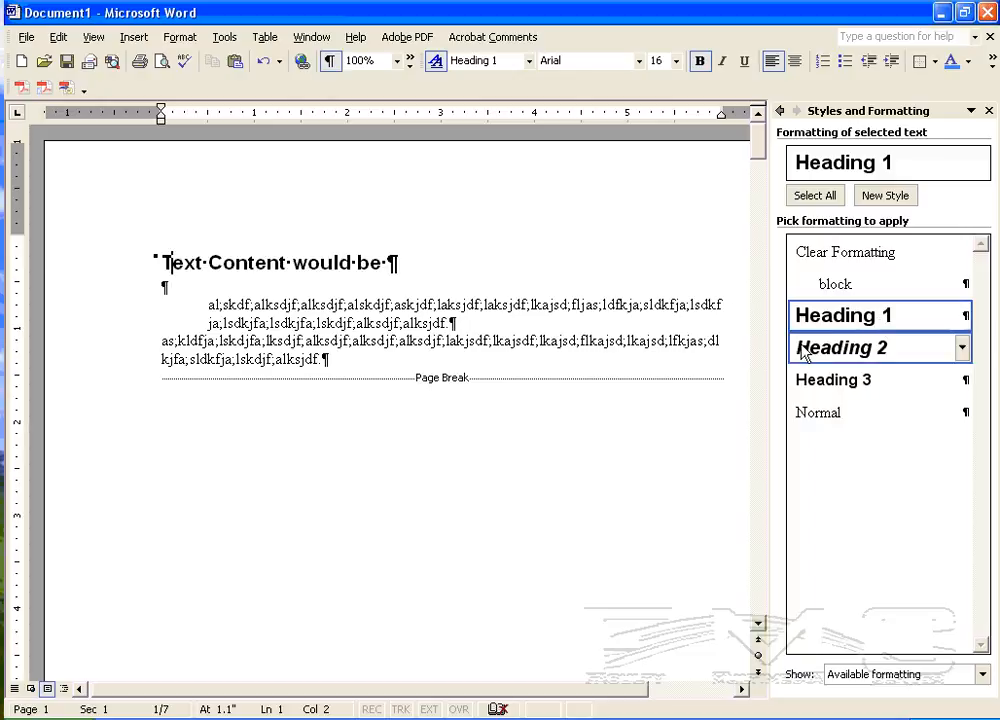
left_click_drag(161, 262, 390, 268)
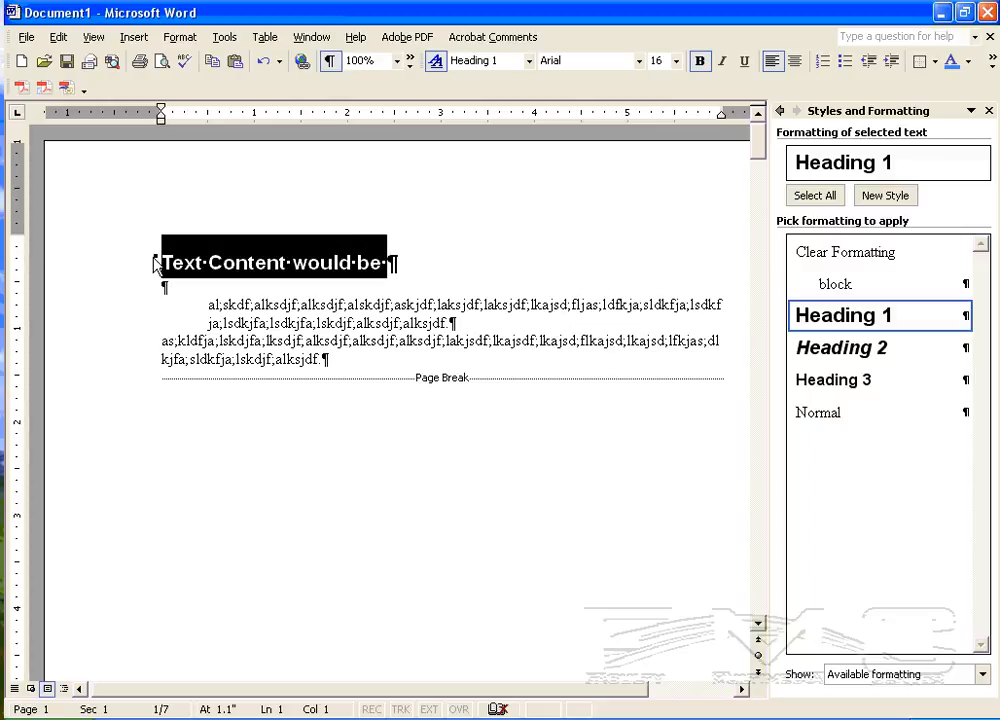
left_click(254, 305)
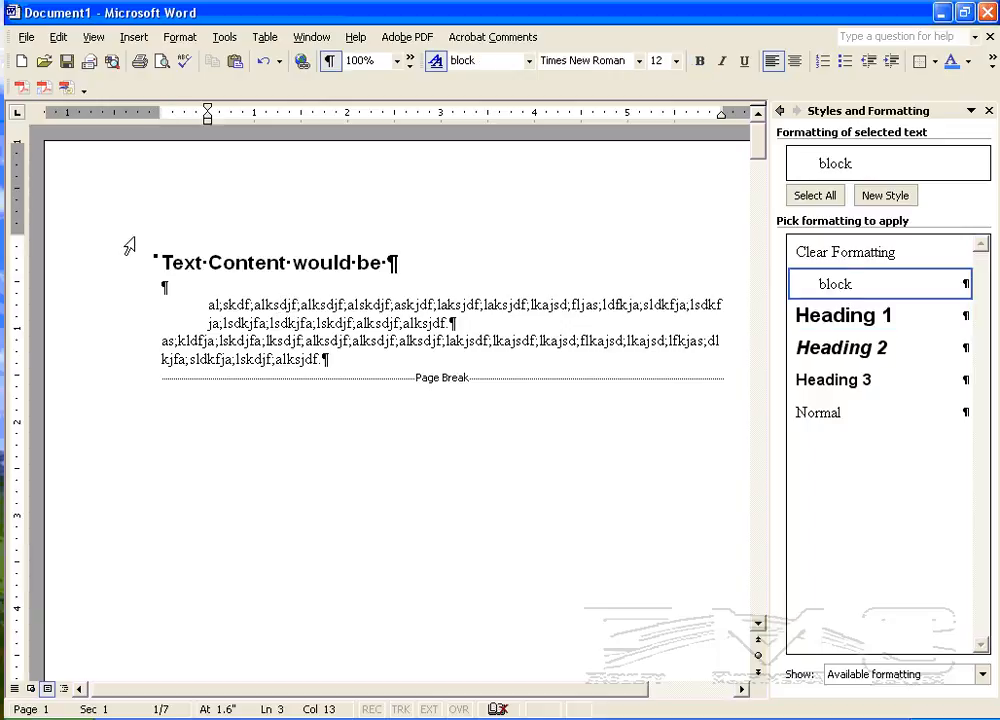
left_click_drag(163, 262, 383, 262)
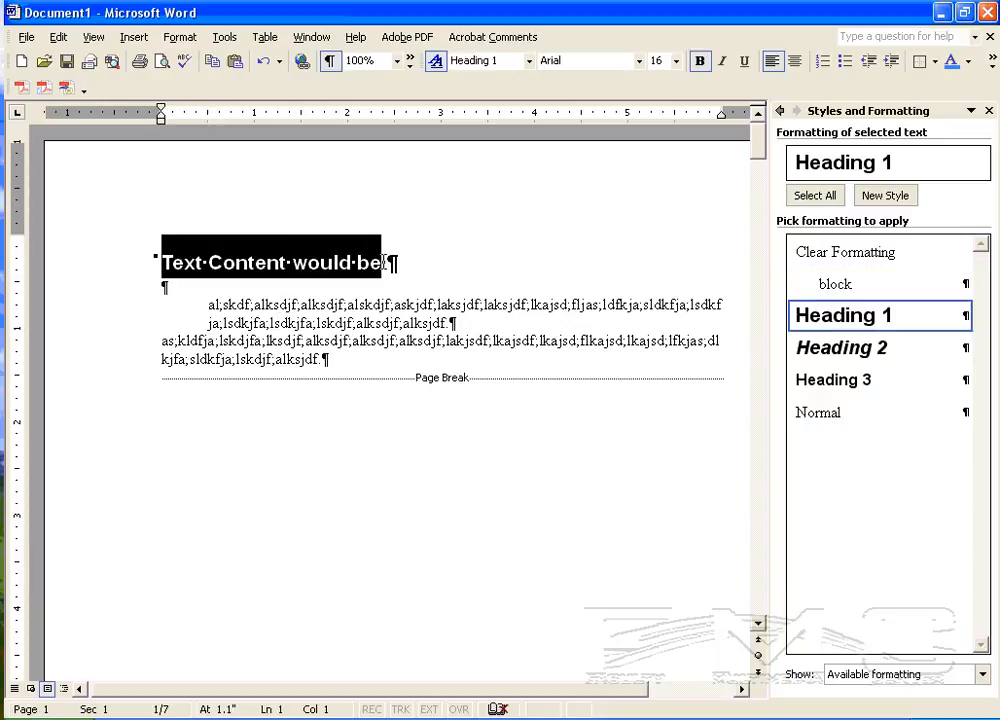
Step: Add two new lines below the Heading 1 title and enter ";lasdjf;laksdf;la" directly above the block paragraph
left_click(157, 287)
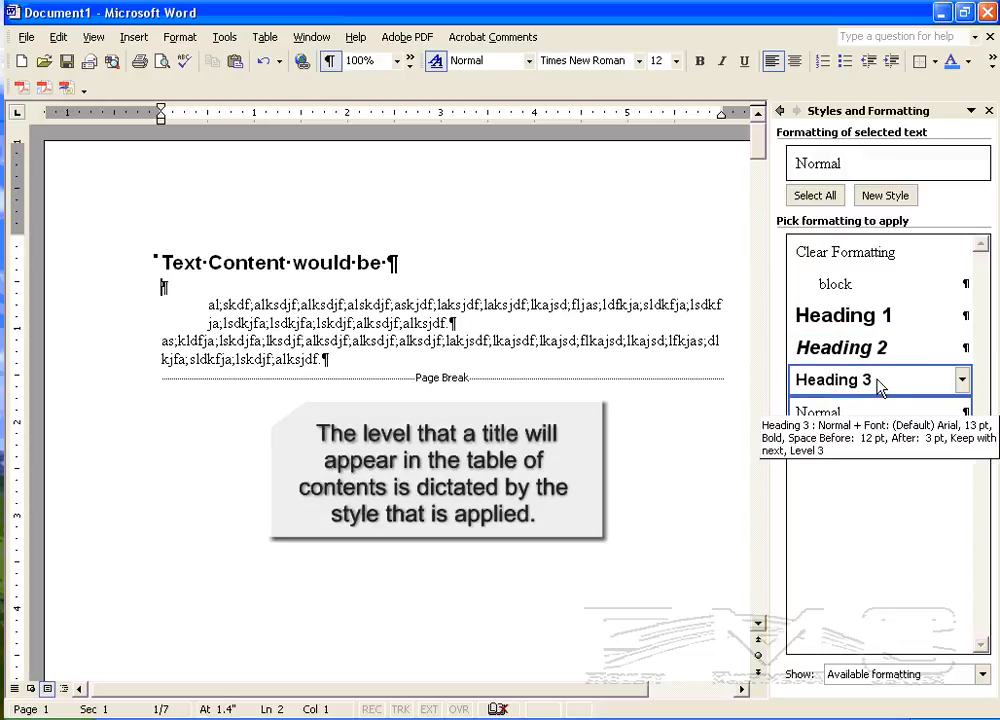
key("Return")
key("Return")
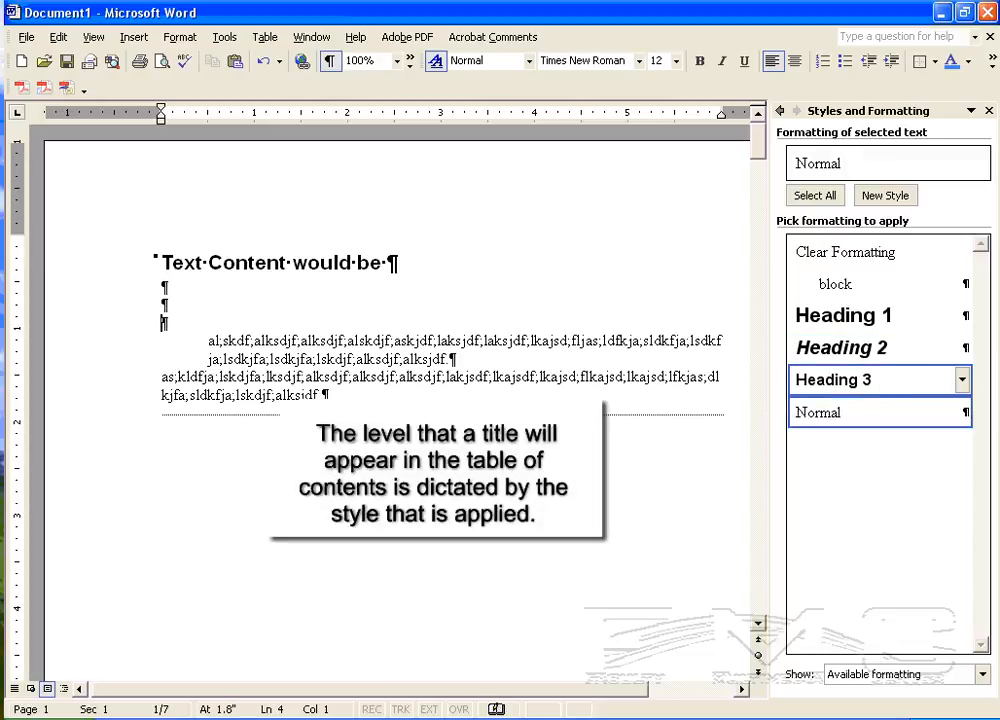
type(";lasdjf;laksdf;la")
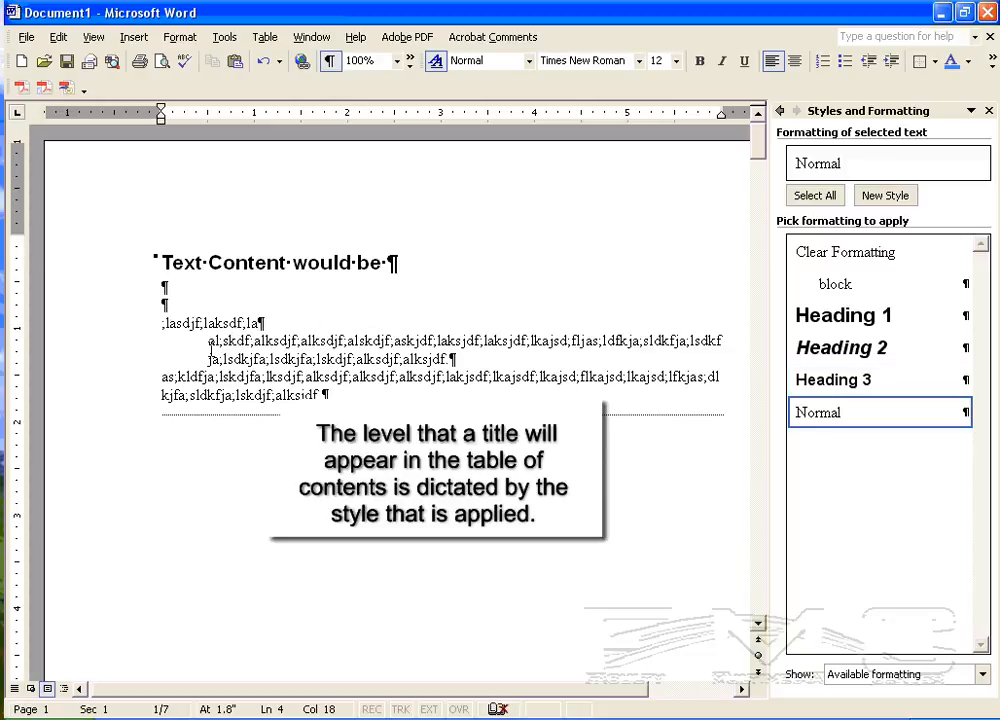
Step: Apply the Heading 2 style to the line ";lasdjf;laksdf;la" as a subtitle
left_click_drag(211, 341, 358, 358)
left_click_drag(163, 322, 267, 322)
left_click(845, 349)
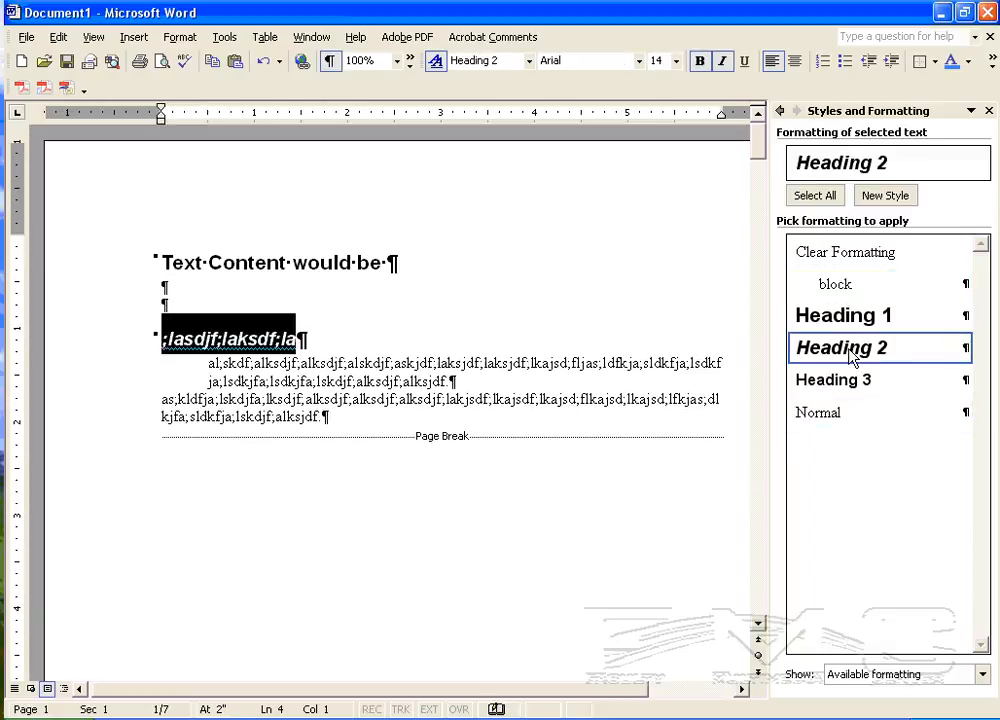
left_click(270, 287)
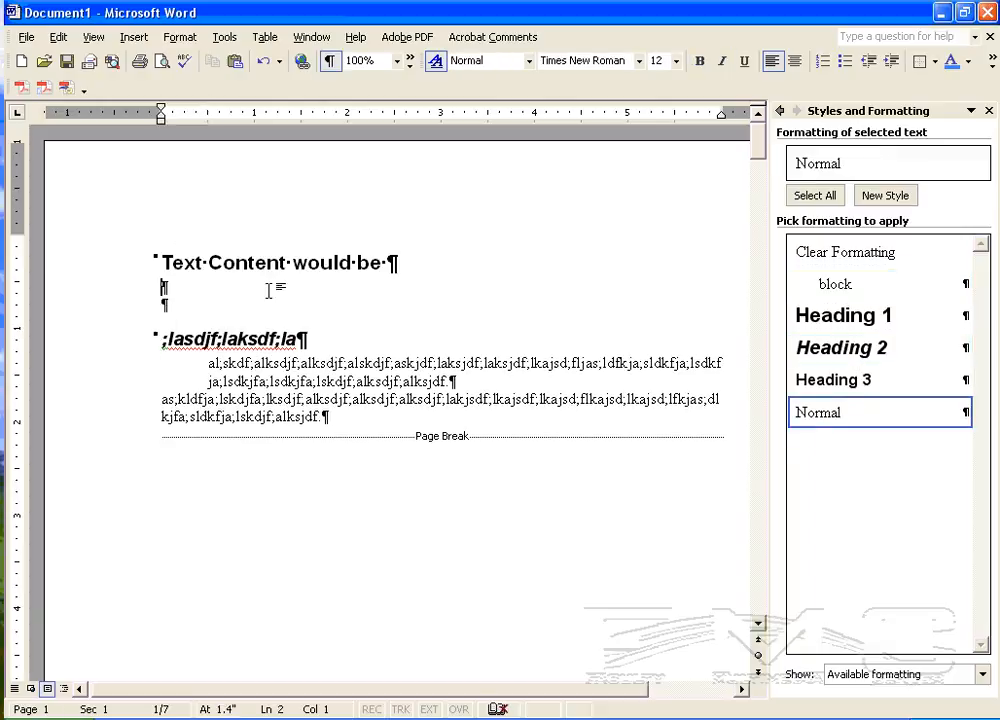
Step: Examine which styles the title, the subtitle, the indented paragraph and the last paragraph carry
left_click_drag(160, 262, 372, 283)
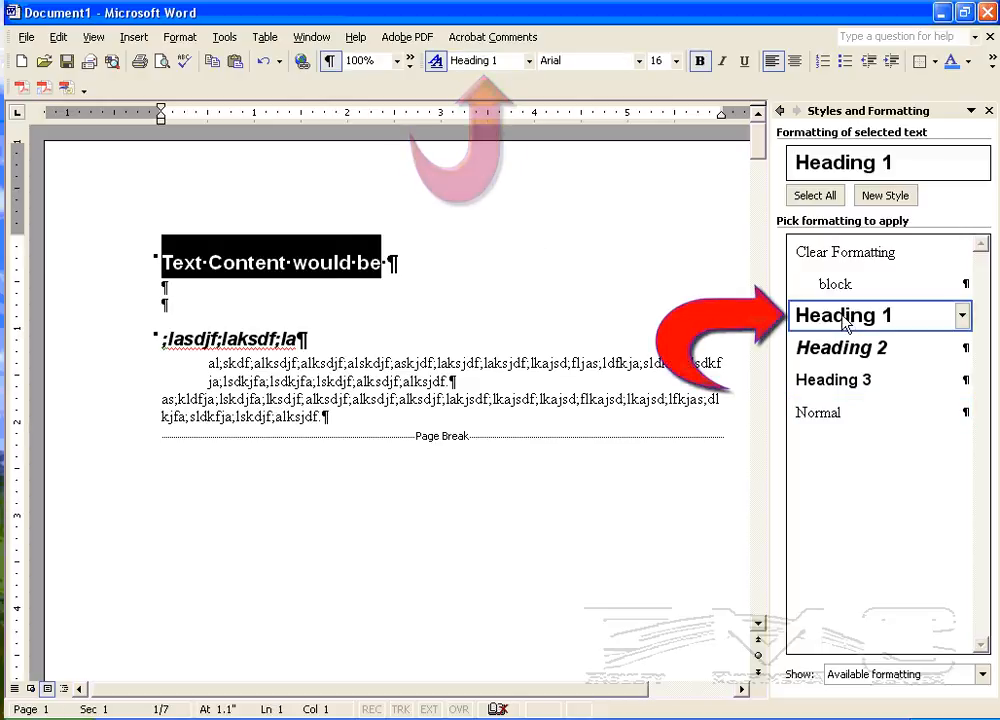
left_click_drag(164, 340, 305, 340)
left_click(828, 350)
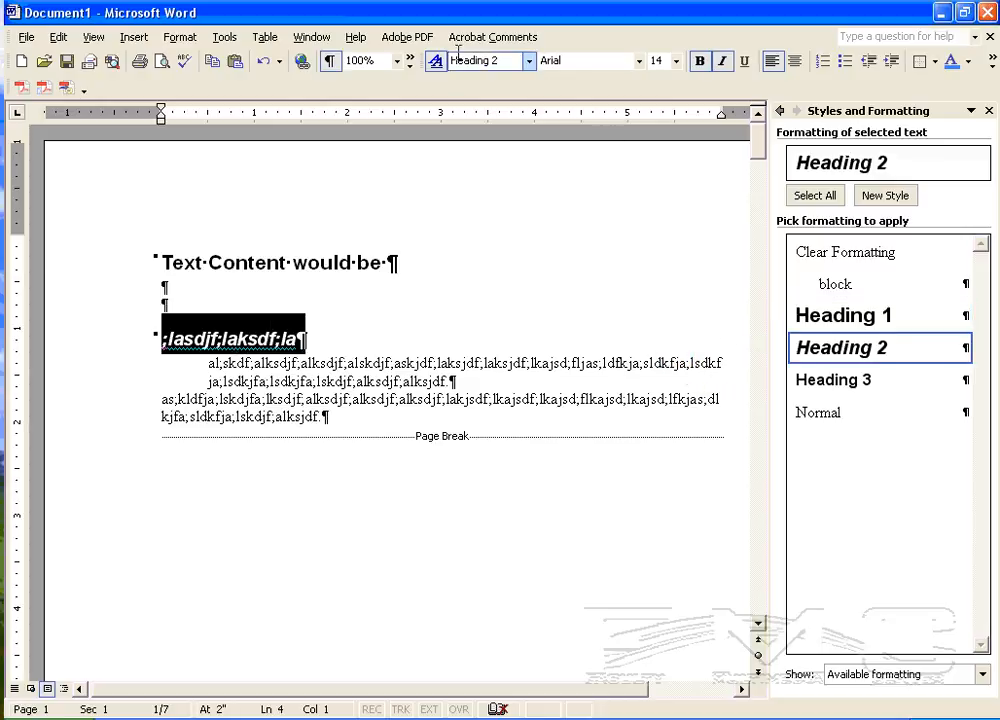
left_click(201, 304)
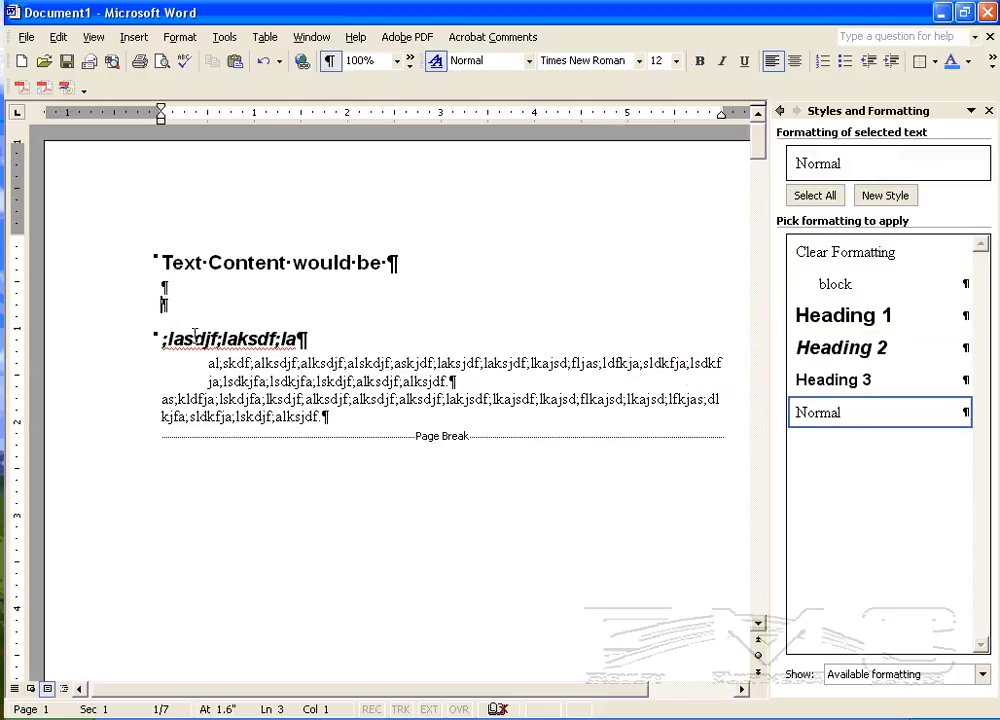
left_click_drag(207, 362, 475, 380)
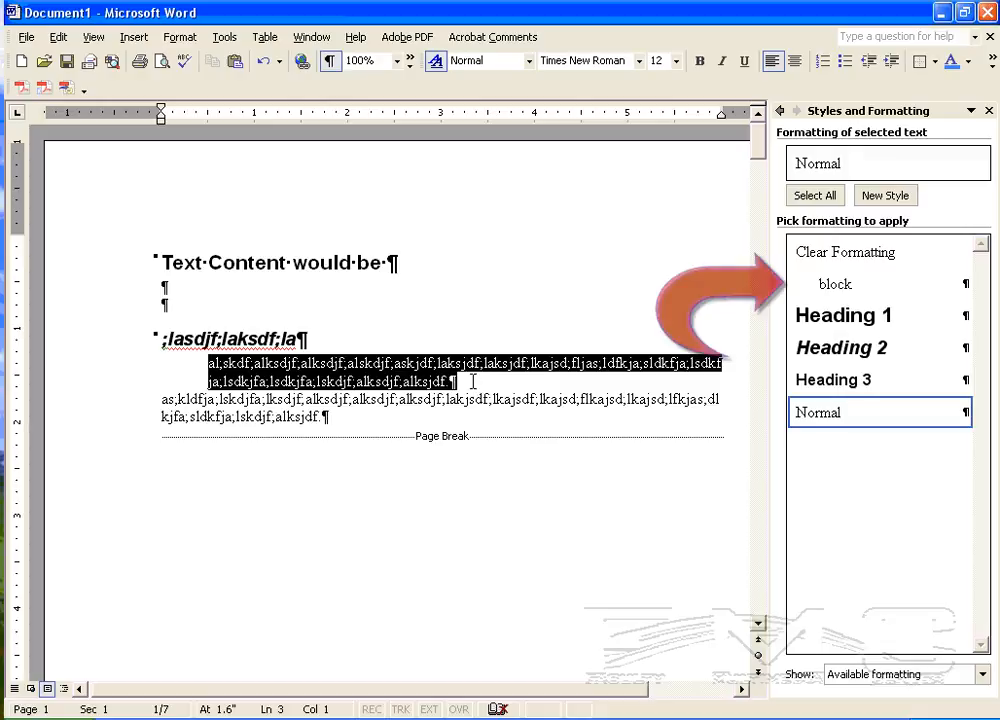
left_click(835, 284)
left_click_drag(153, 400, 339, 424)
left_click(375, 381)
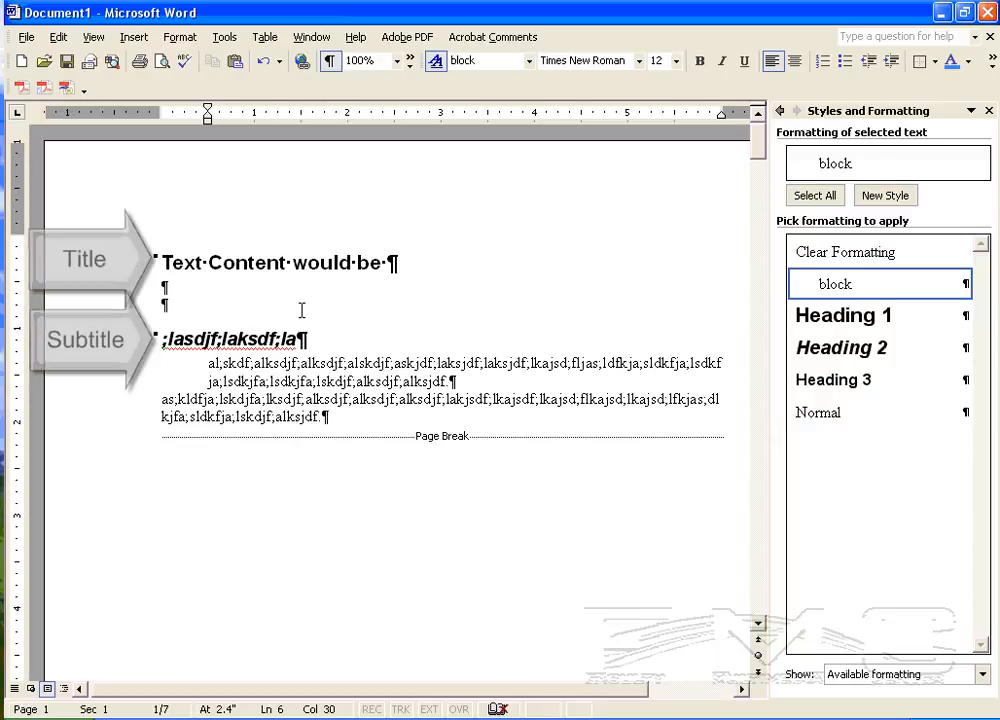
left_click_drag(160, 262, 368, 262)
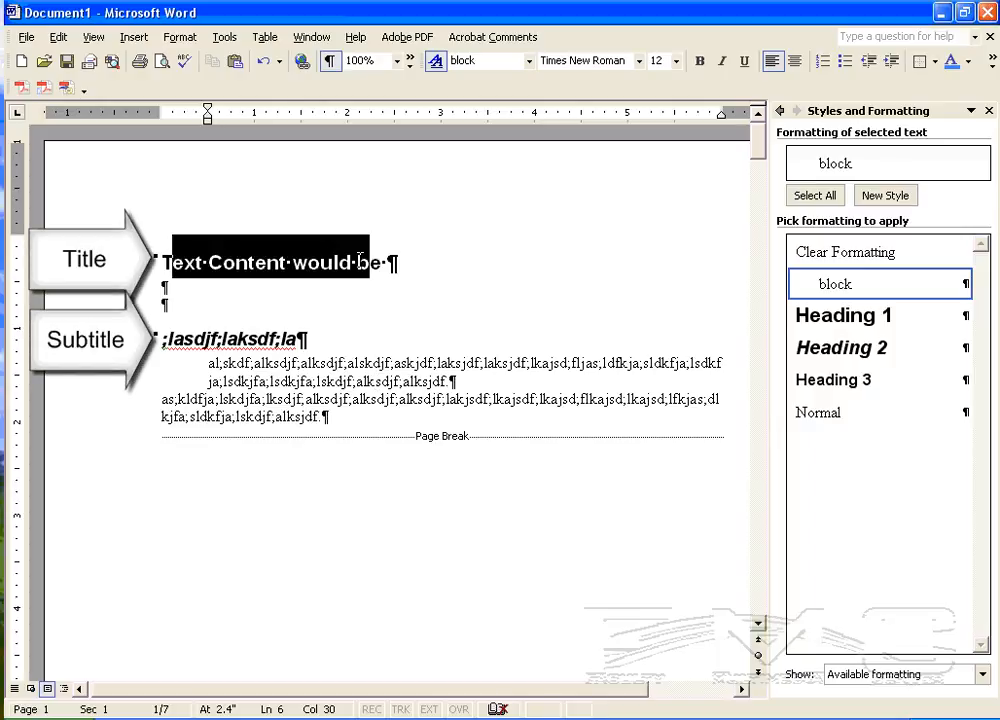
left_click_drag(166, 339, 280, 339)
left_click_drag(205, 366, 459, 384)
left_click(168, 396)
left_click_drag(168, 396, 335, 420)
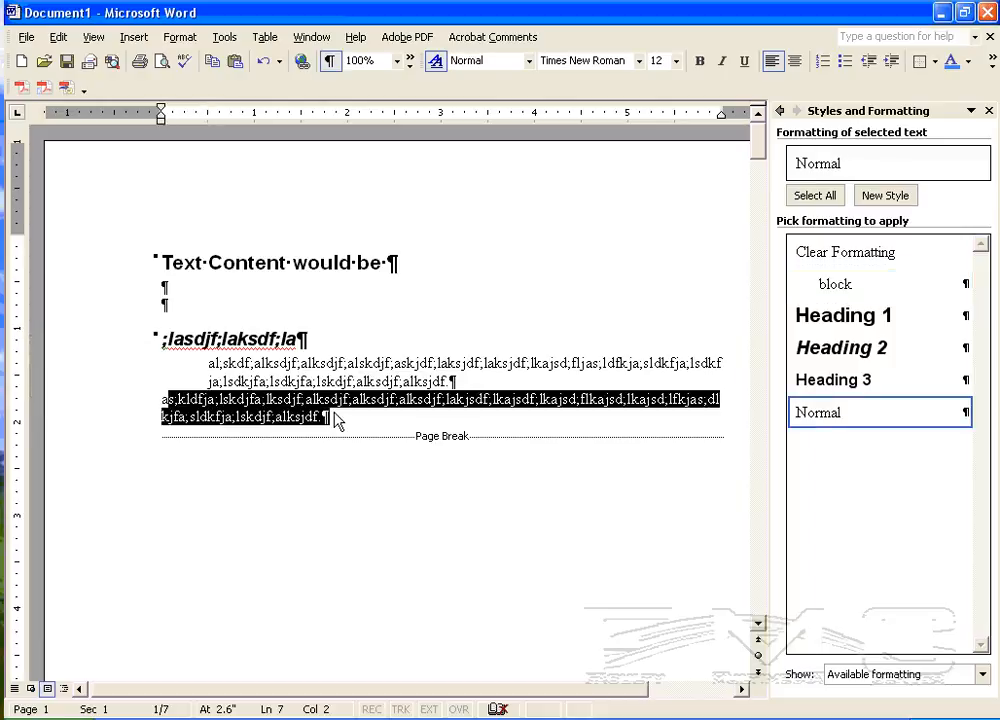
left_click(348, 382)
Step: Insert a page break before the Heading 1 title at the start of the document
scroll(344, 380, "down", 5)
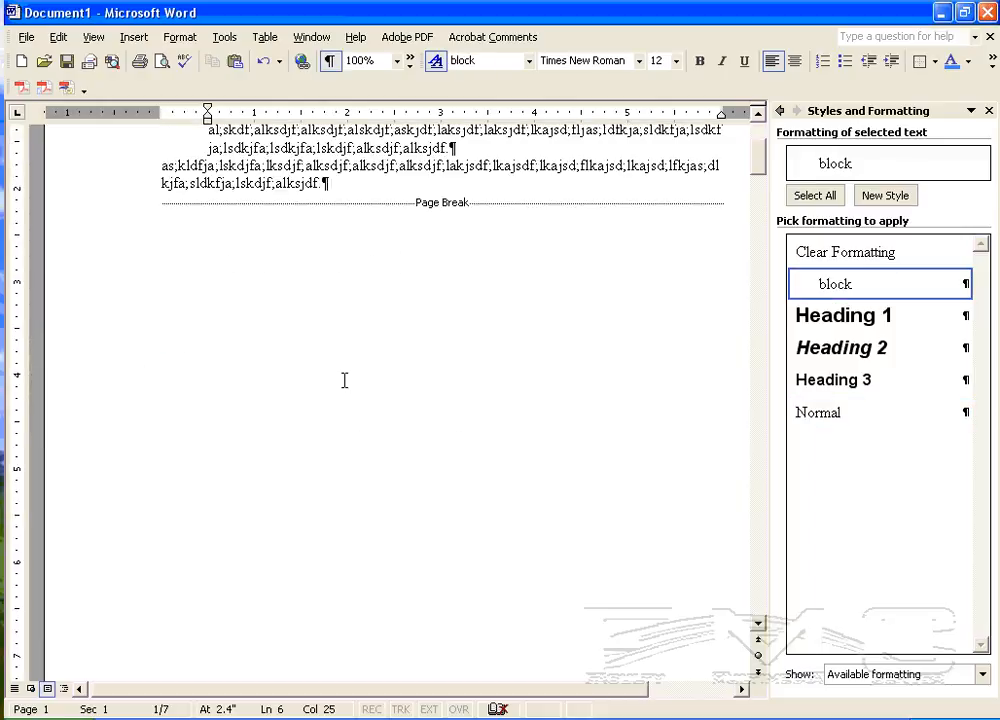
scroll(333, 400, "down", 12)
scroll(326, 392, "up", 17)
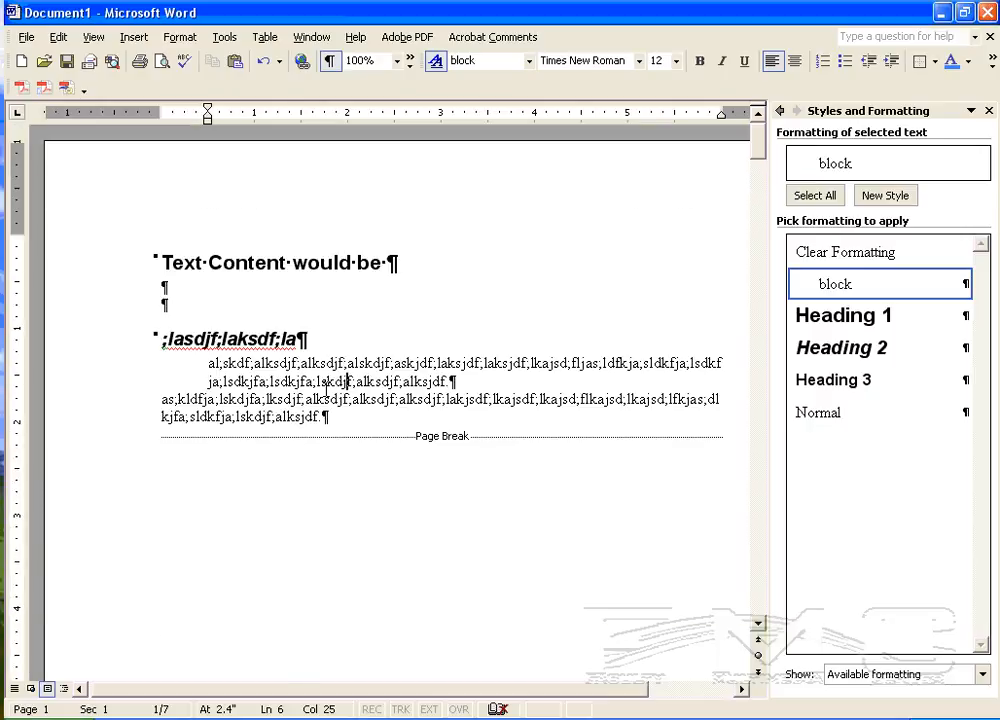
left_click(160, 262)
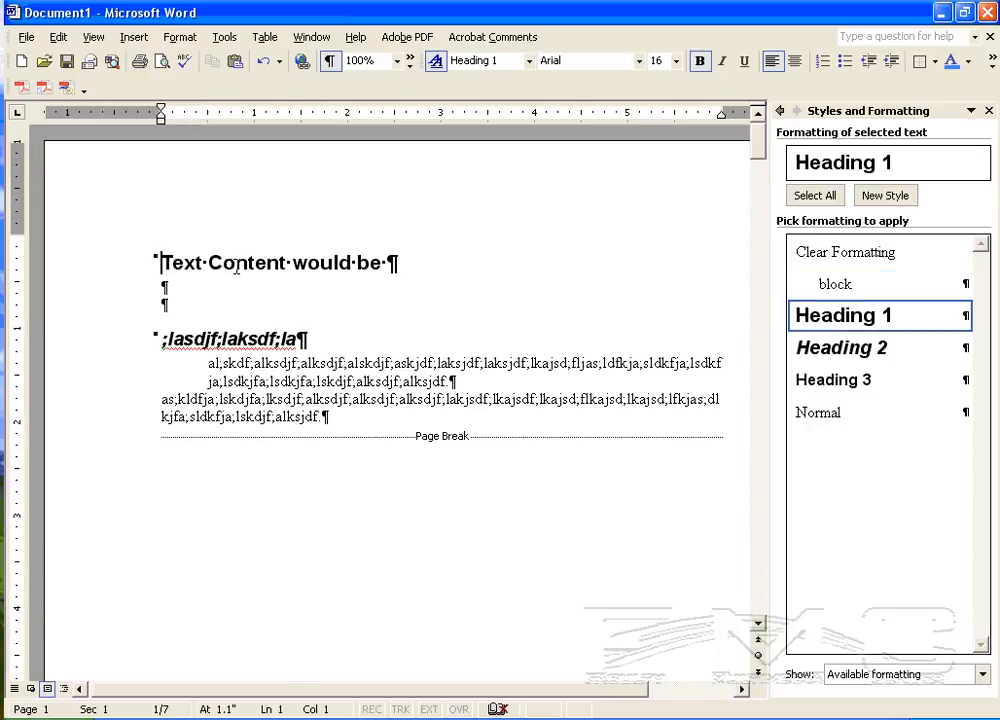
key("ctrl+Return")
Step: Add two empty paragraphs above the new page break and apply the Normal style to them
key("Up")
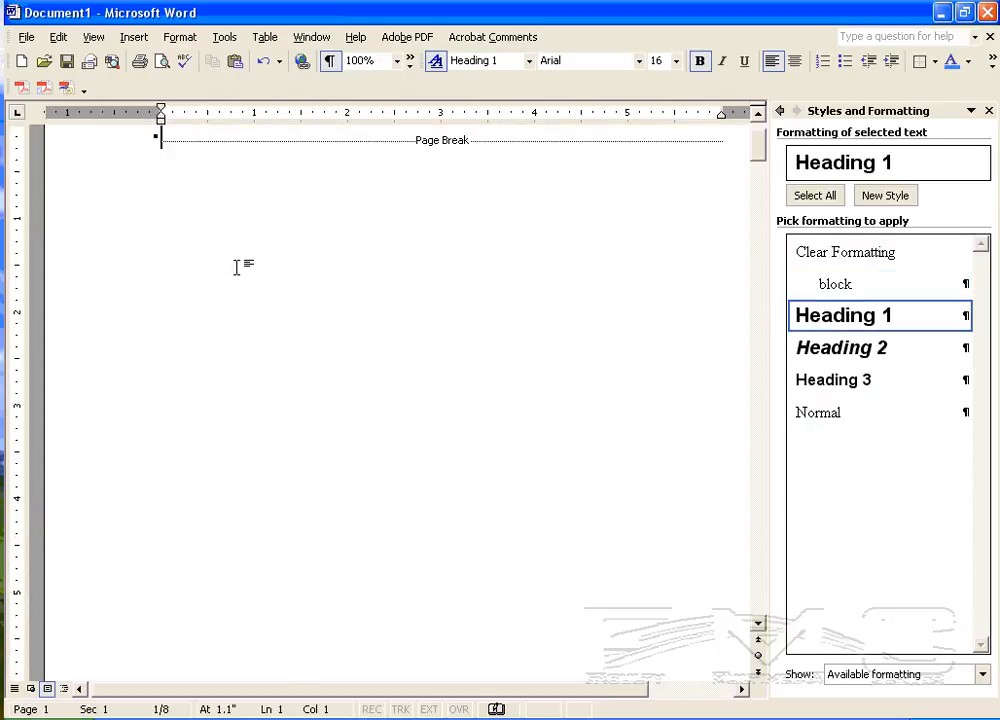
key("Return")
key("Return")
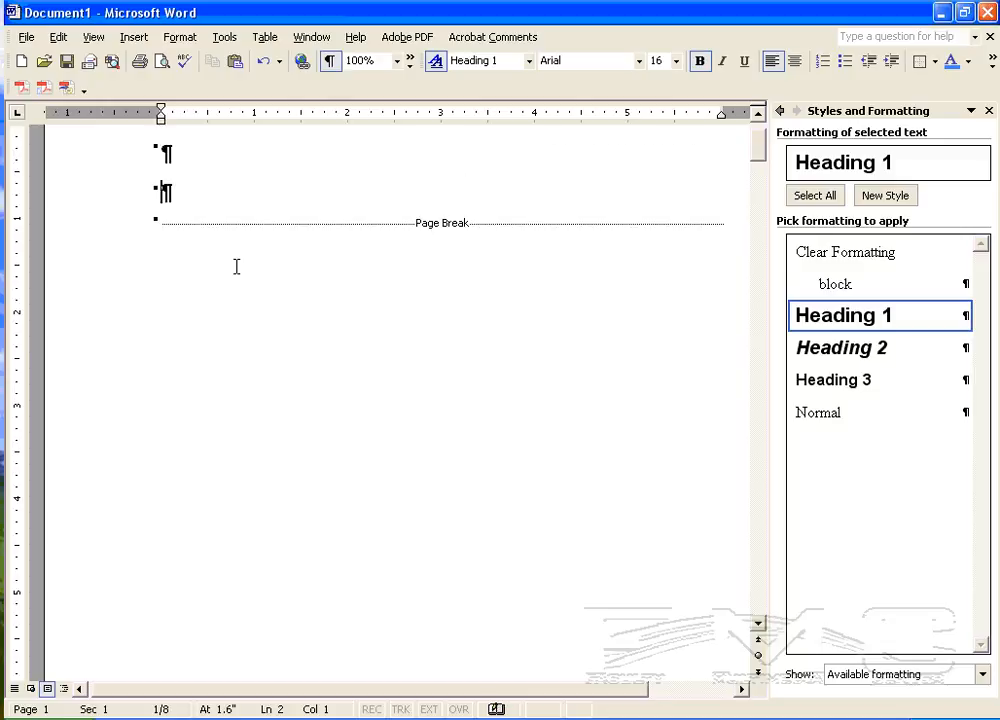
key("Up")
key("shift+Down")
key("shift+Down")
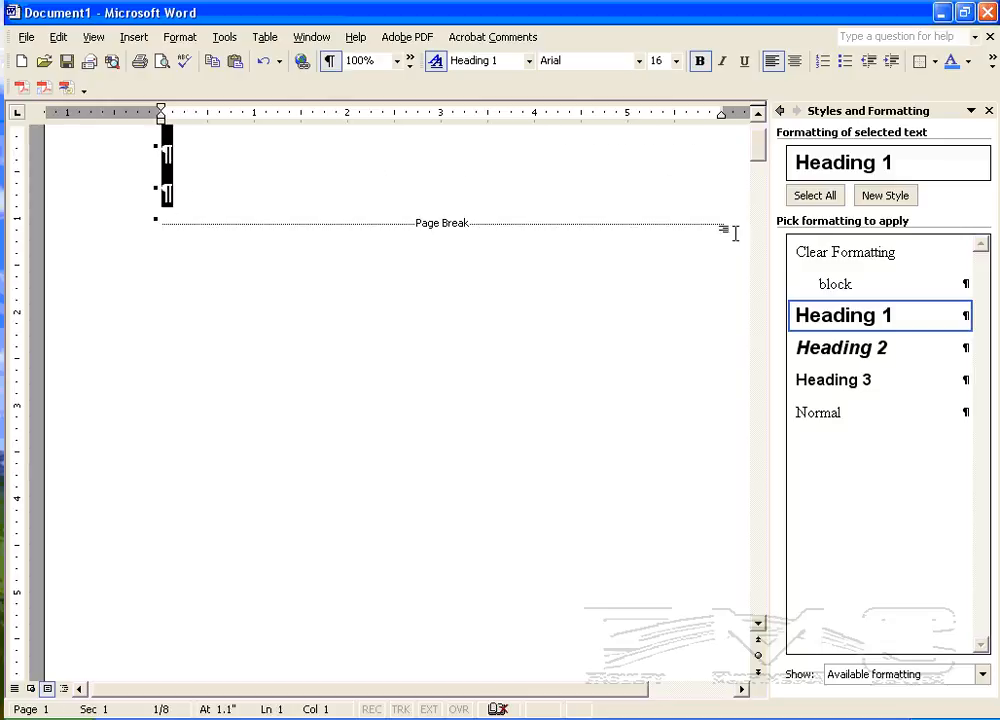
left_click(864, 412)
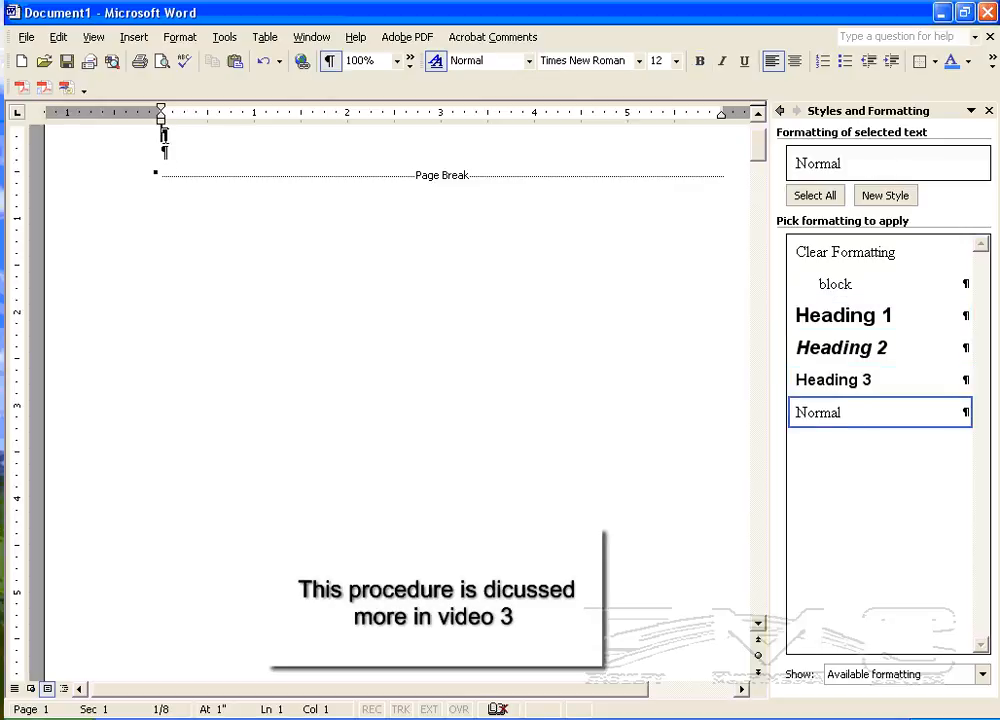
Step: Insert a table of contents on the first page, using the template format with three levels and right-aligned page numbers
scroll(208, 183, "up", 2)
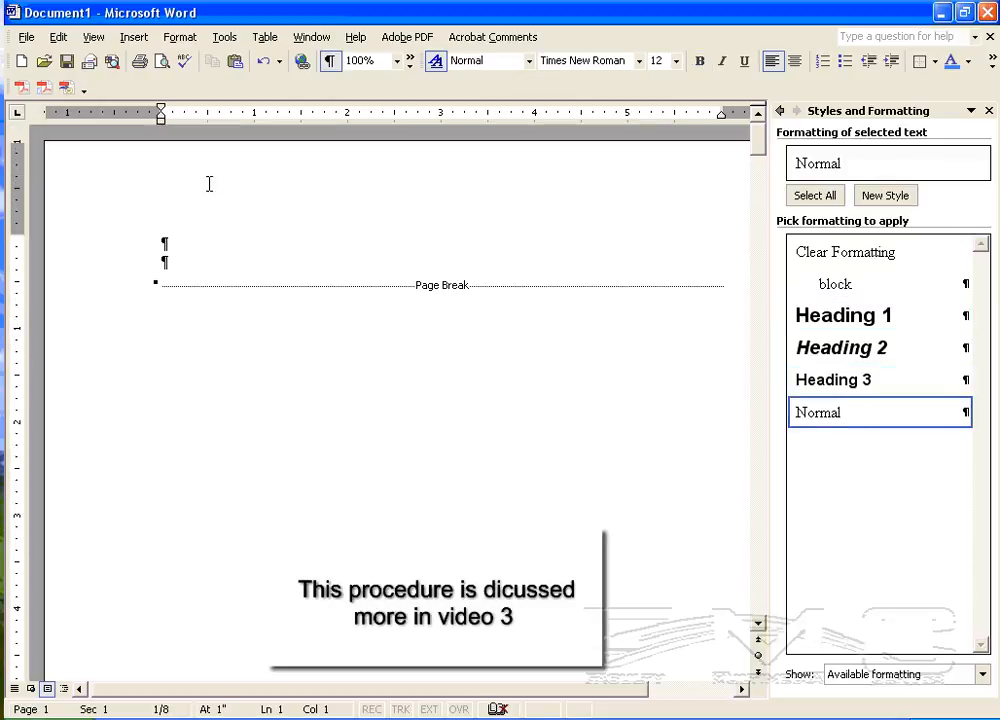
left_click(136, 38)
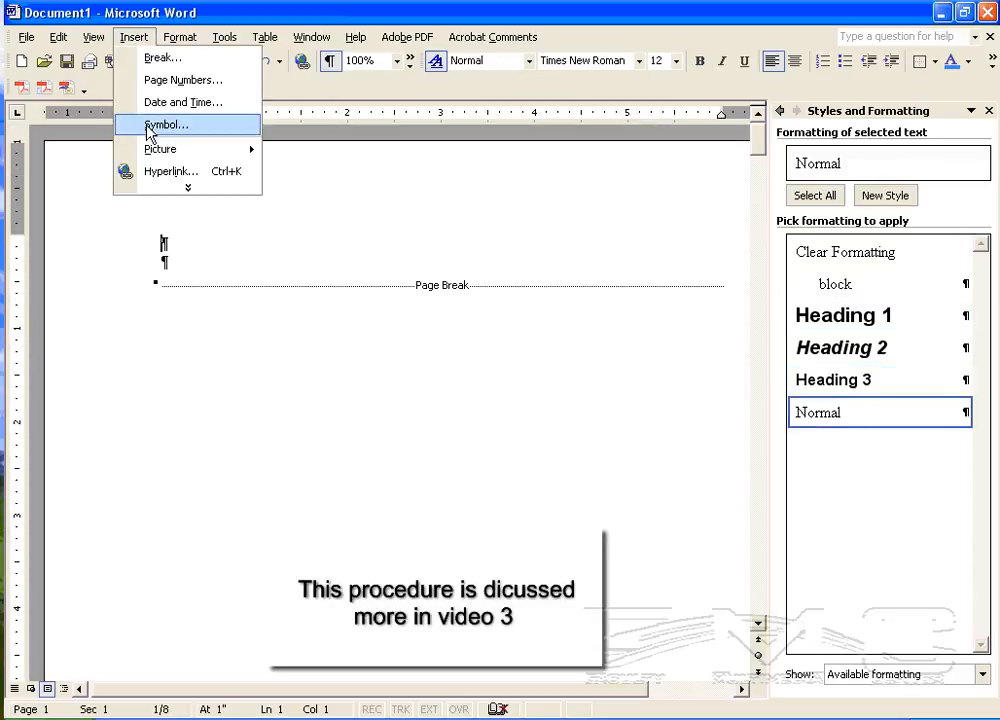
left_click(187, 187)
mouse_move(187, 225)
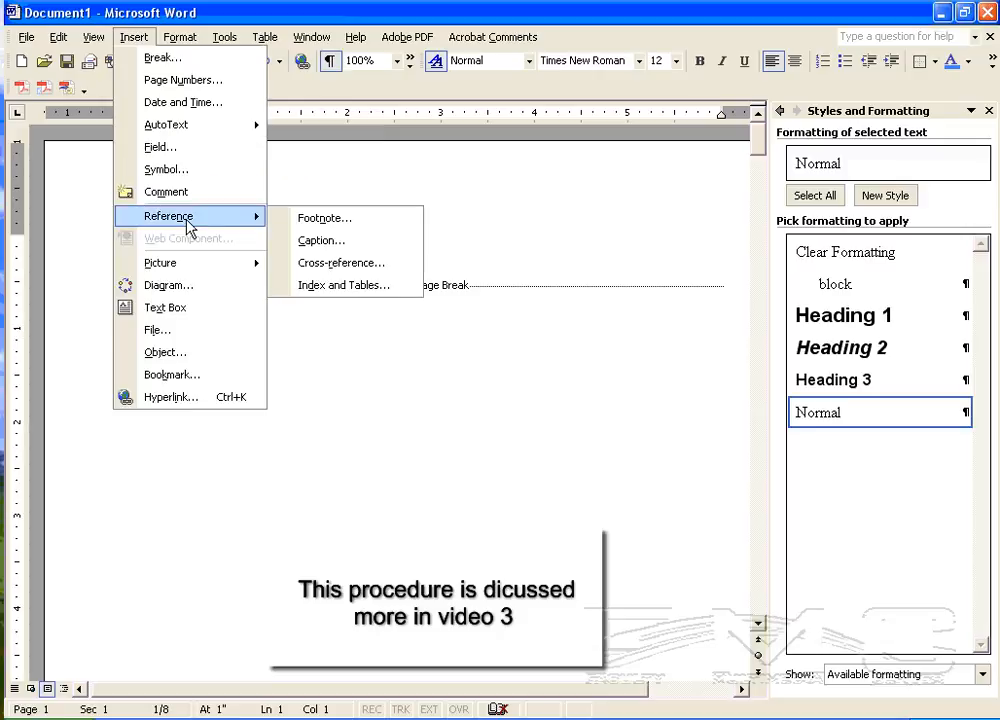
left_click(373, 286)
left_click(352, 205)
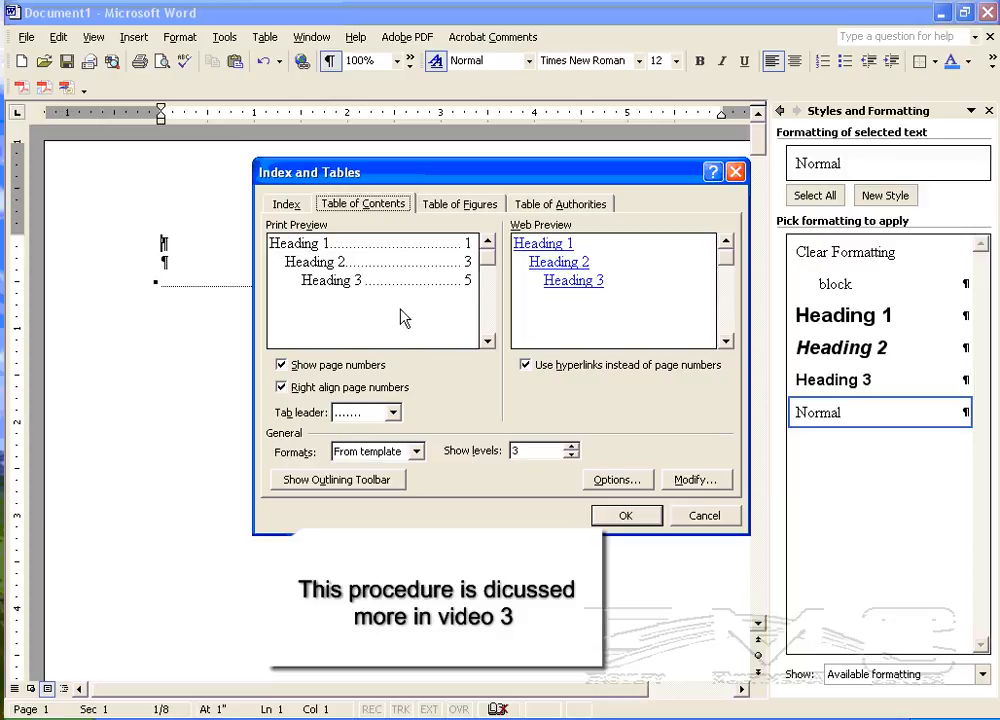
left_click(625, 515)
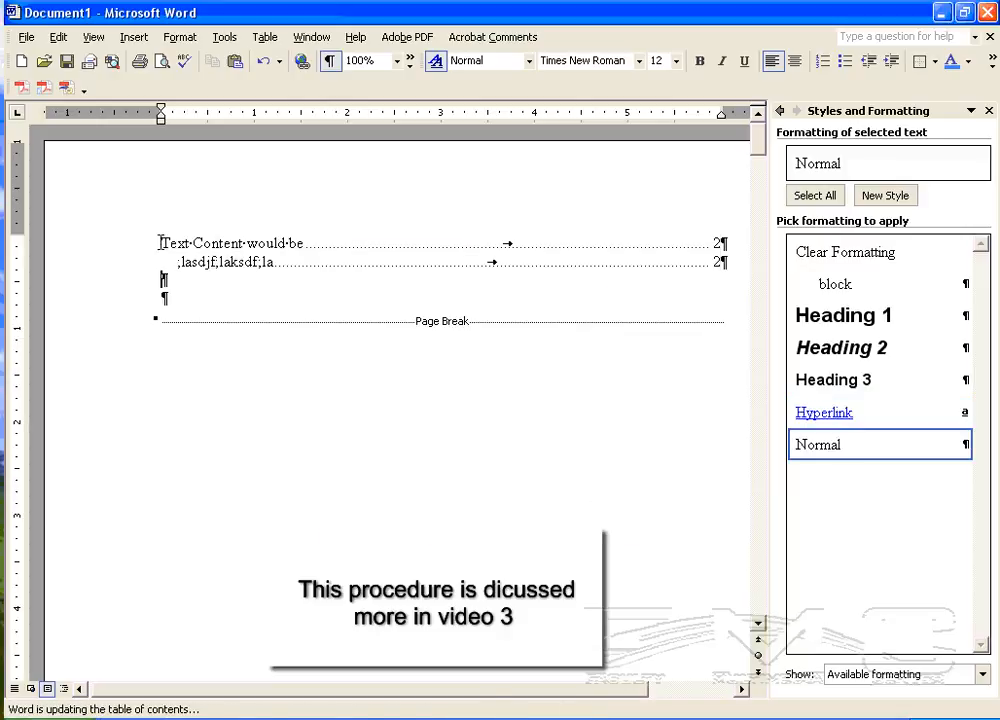
Step: Compare the table of contents entries with the headings and the block and Normal paragraphs on the second page
left_click(252, 260)
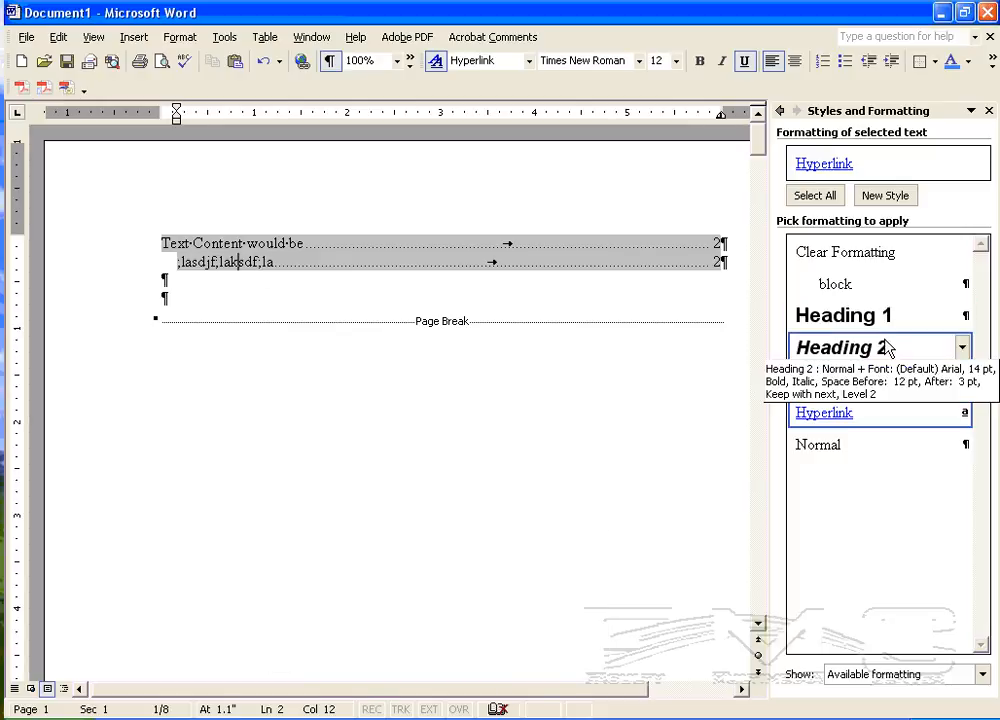
left_click(166, 281)
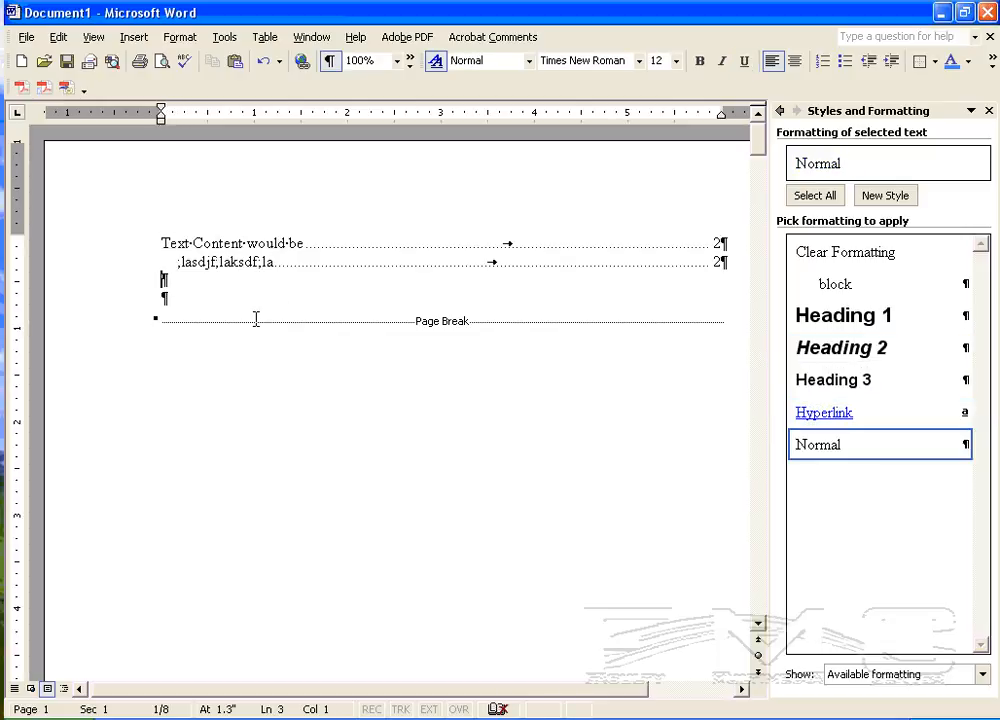
scroll(257, 319, "down", 15)
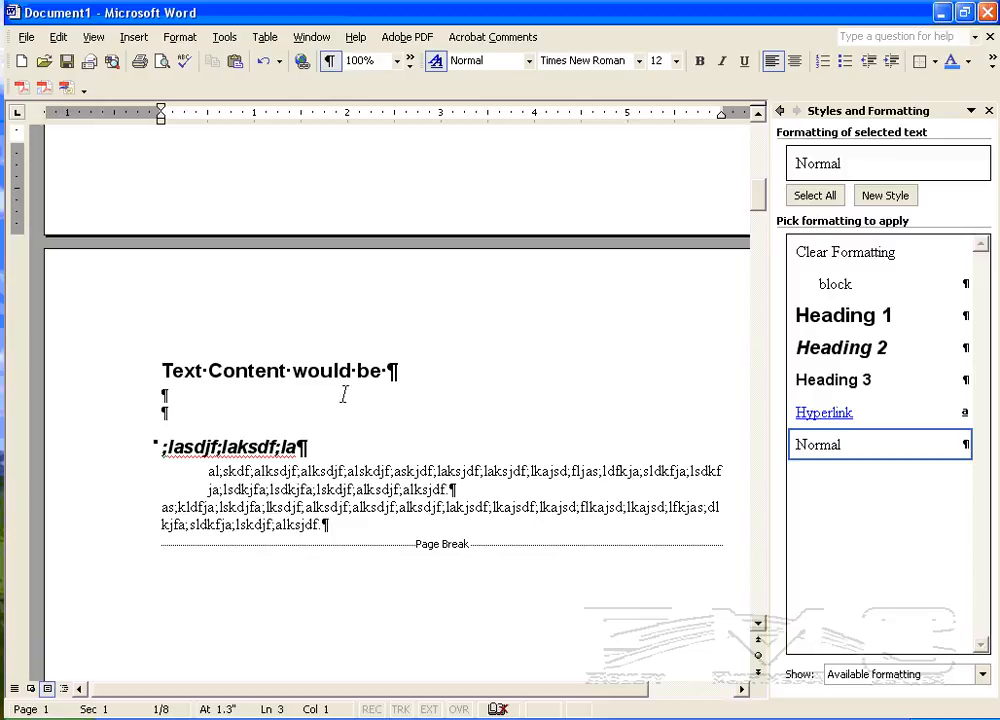
double_click(252, 468)
left_click_drag(229, 507, 306, 507)
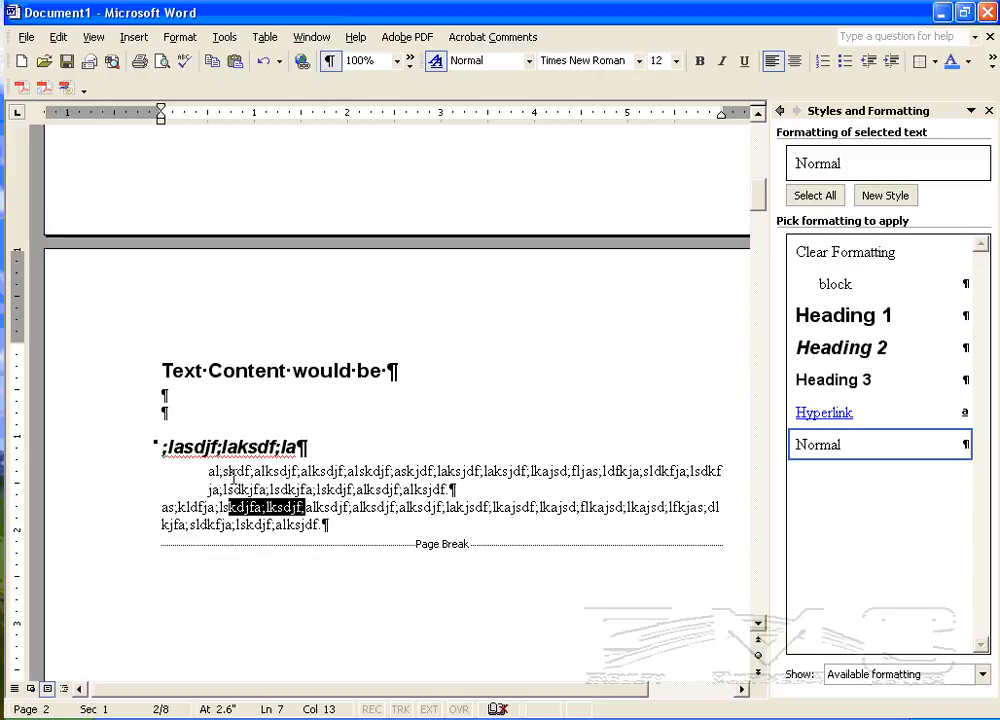
Step: Modify the block style to use a light blue font colour and double line spacing
left_click_drag(206, 471, 458, 494)
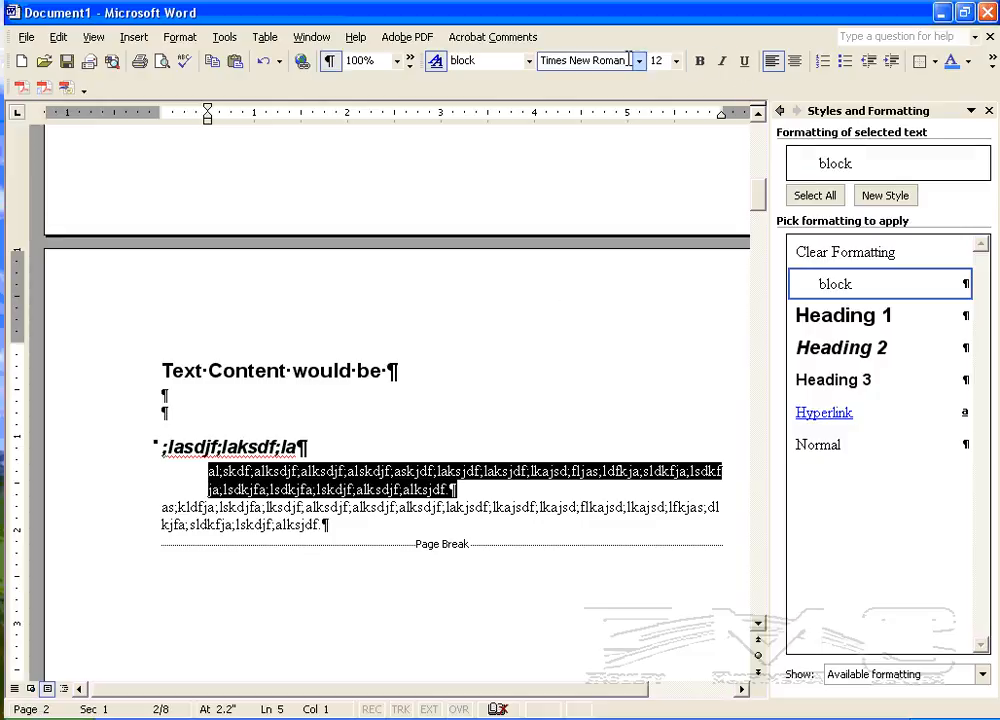
left_click(451, 489)
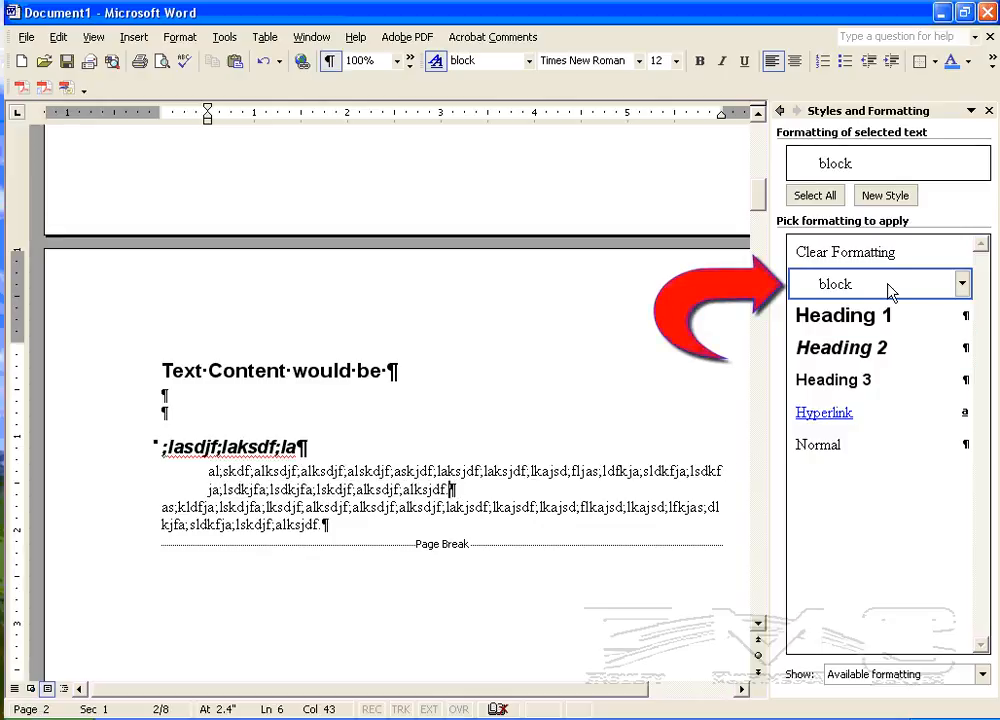
left_click(962, 285)
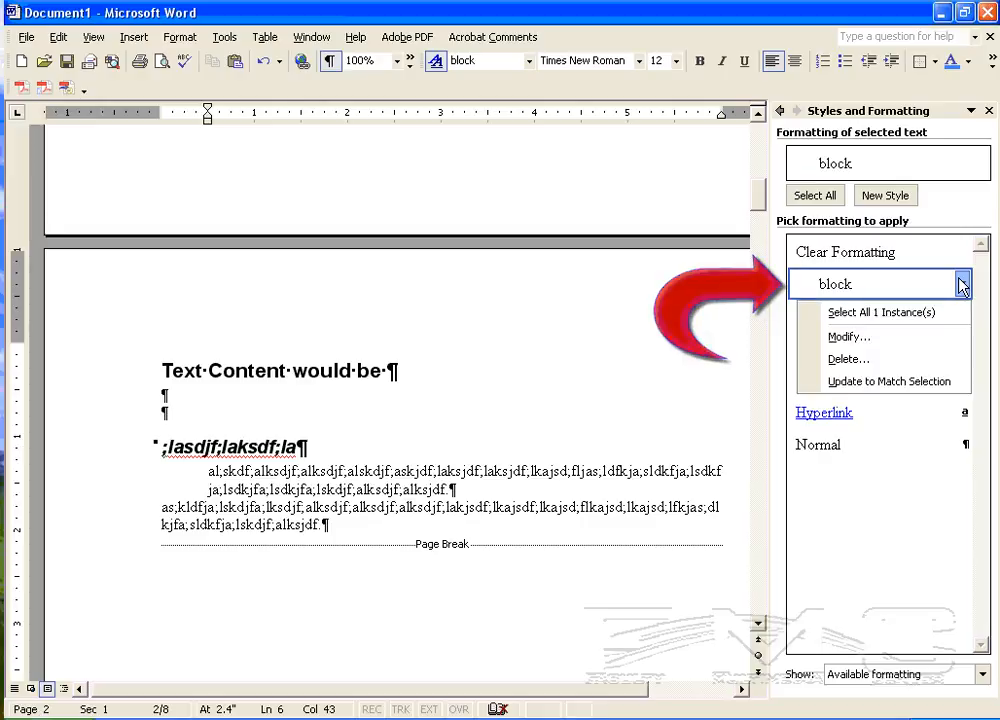
left_click(953, 337)
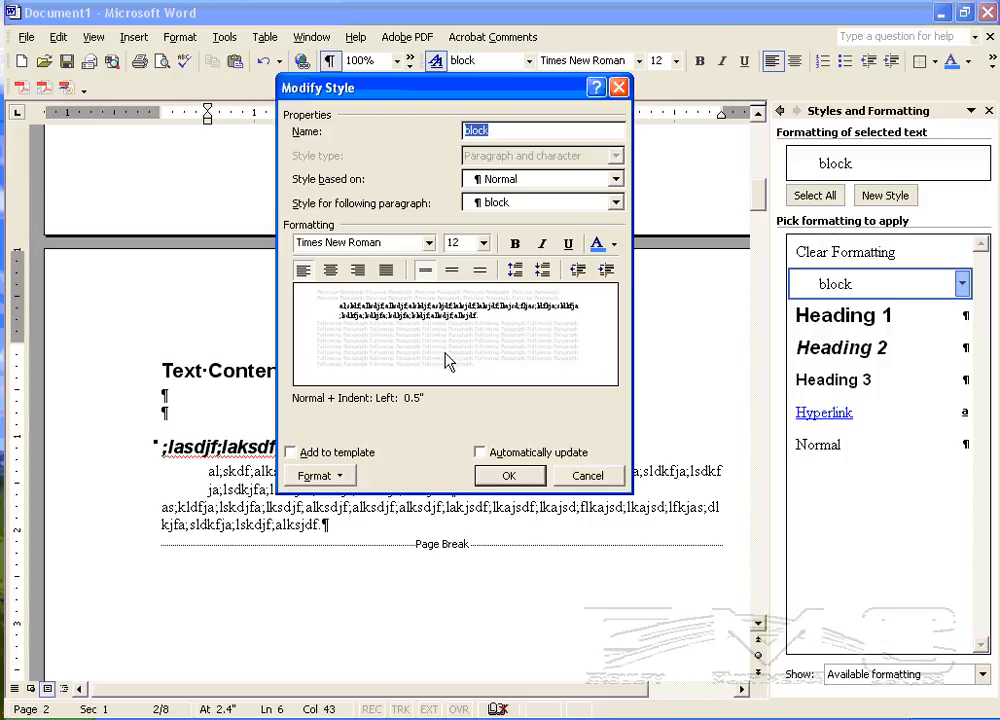
left_click(600, 248)
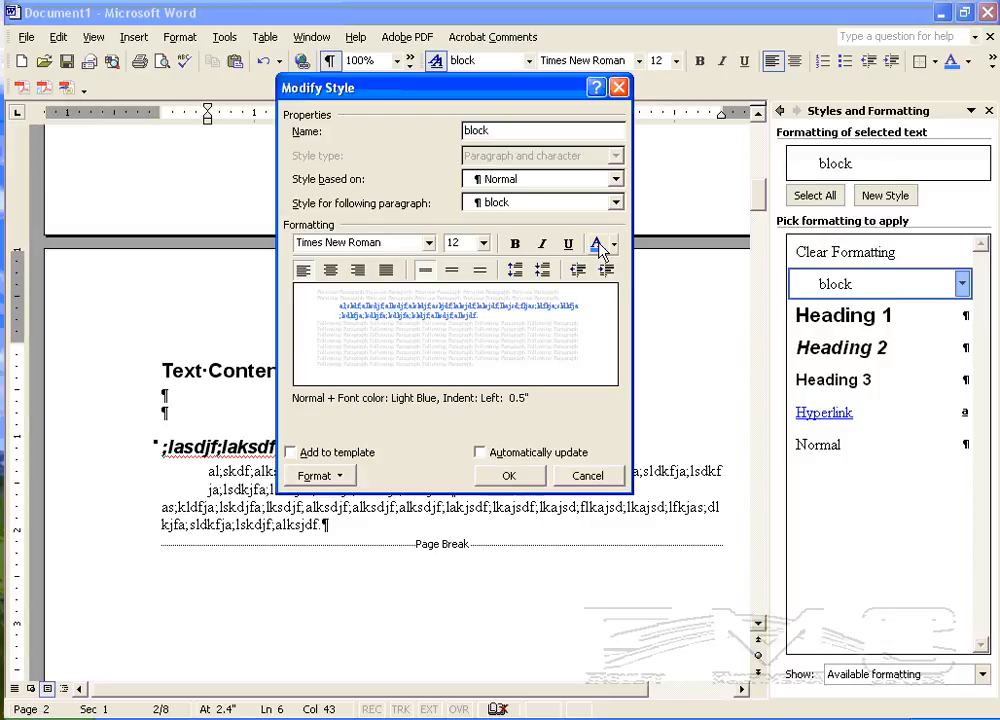
left_click(481, 270)
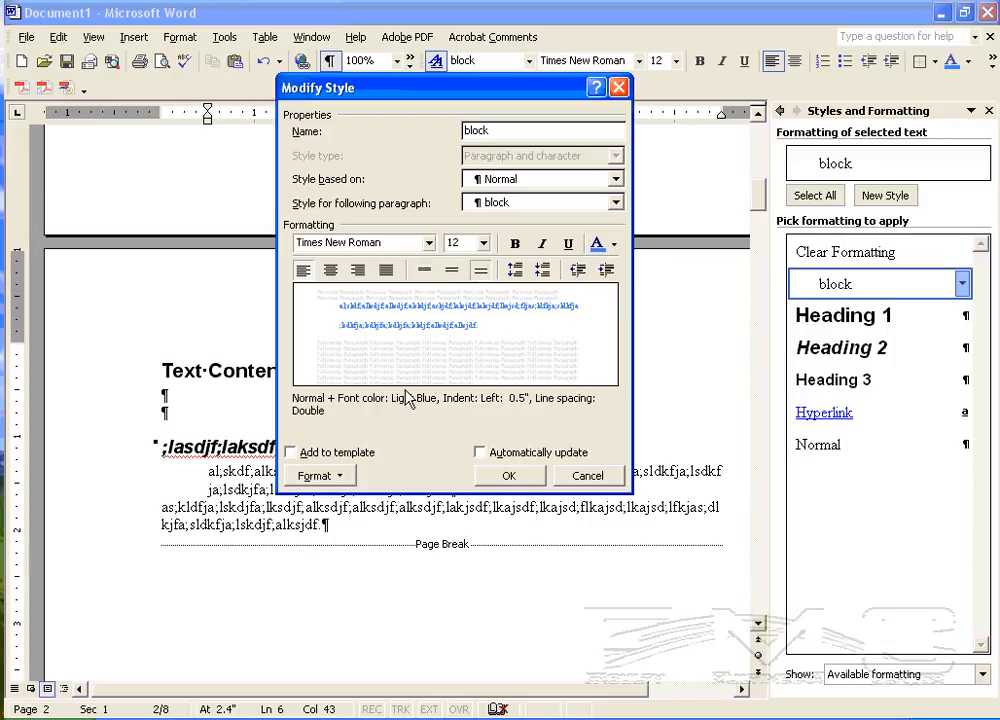
left_click(508, 475)
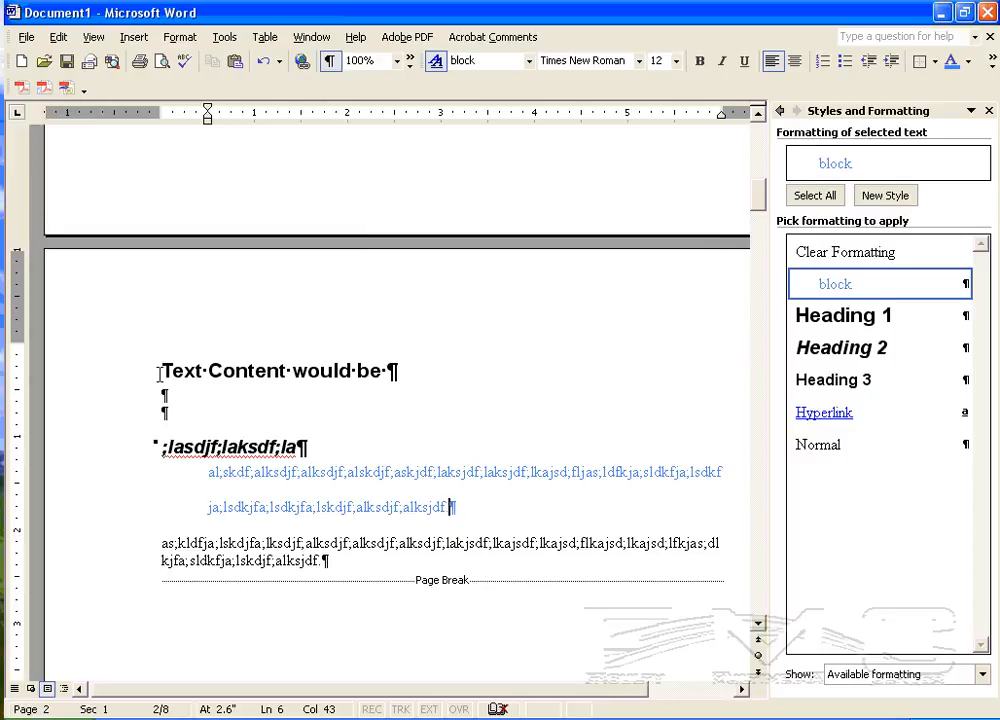
Step: Try 2.5 line spacing on the text from the second-page Heading 1 title onward, and undo it
left_click_drag(161, 368, 440, 460)
scroll(397, 402, "down", 20)
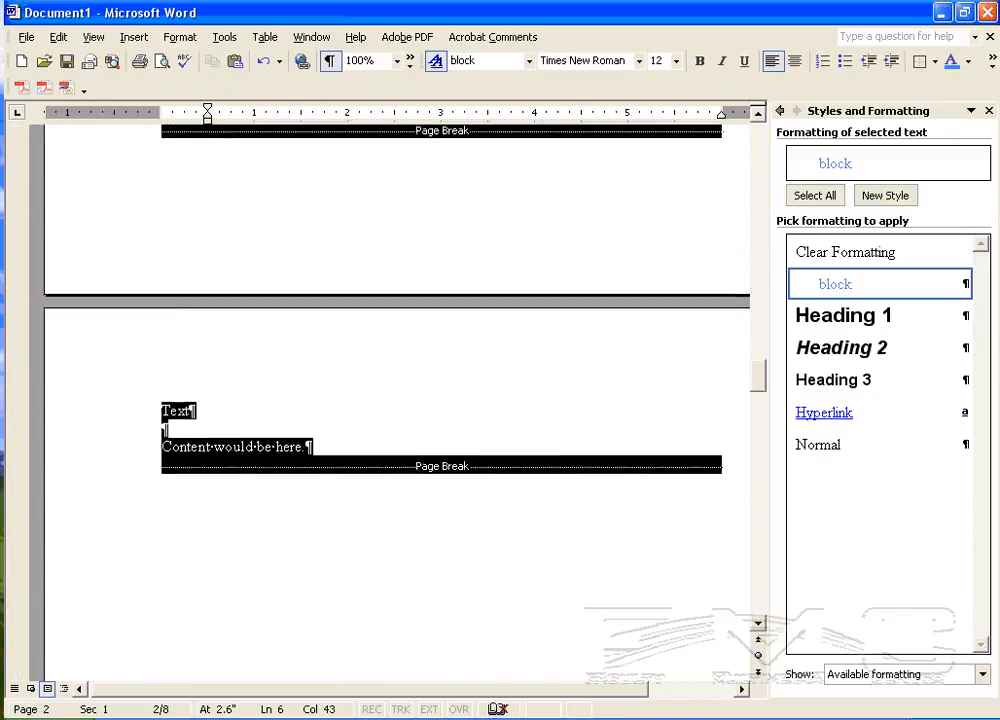
left_click_drag(640, 715, 640, 533)
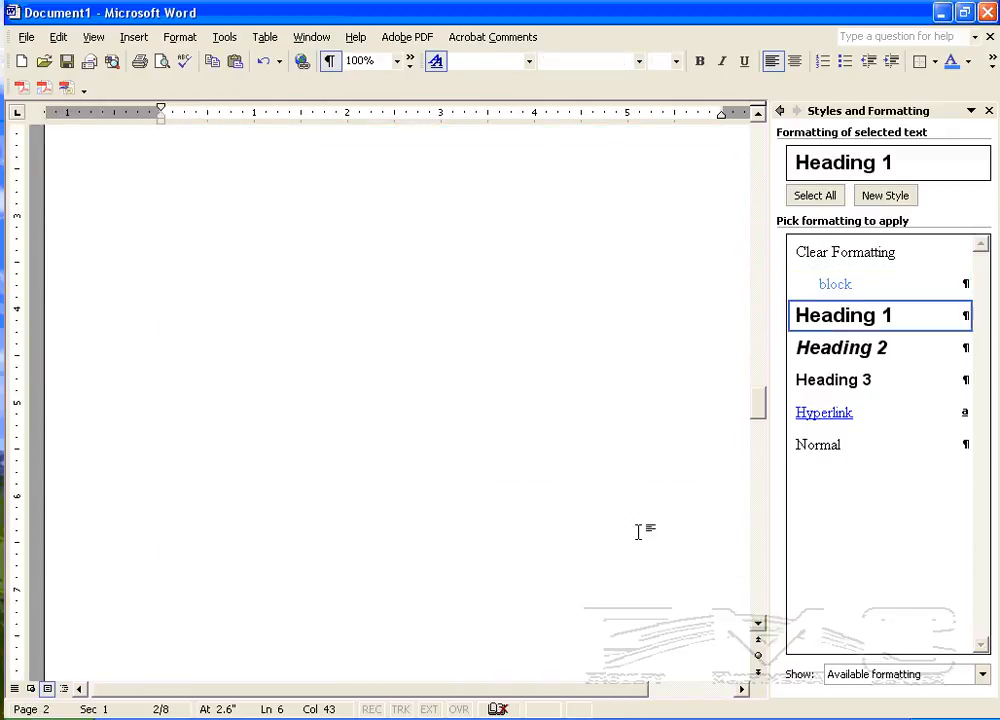
left_click(993, 62)
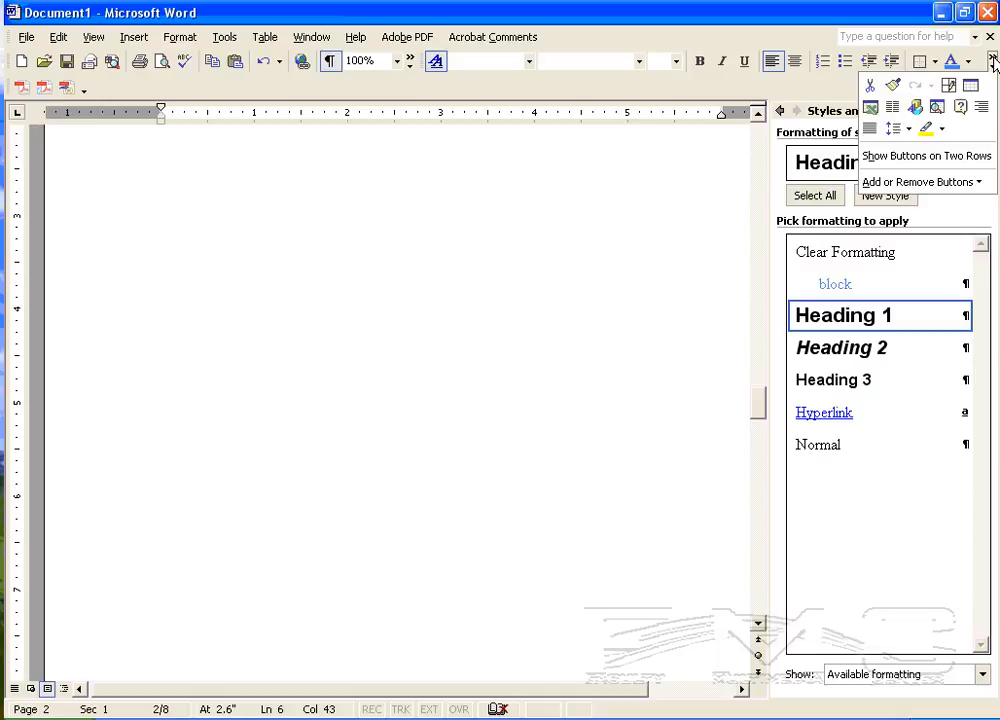
left_click(906, 128)
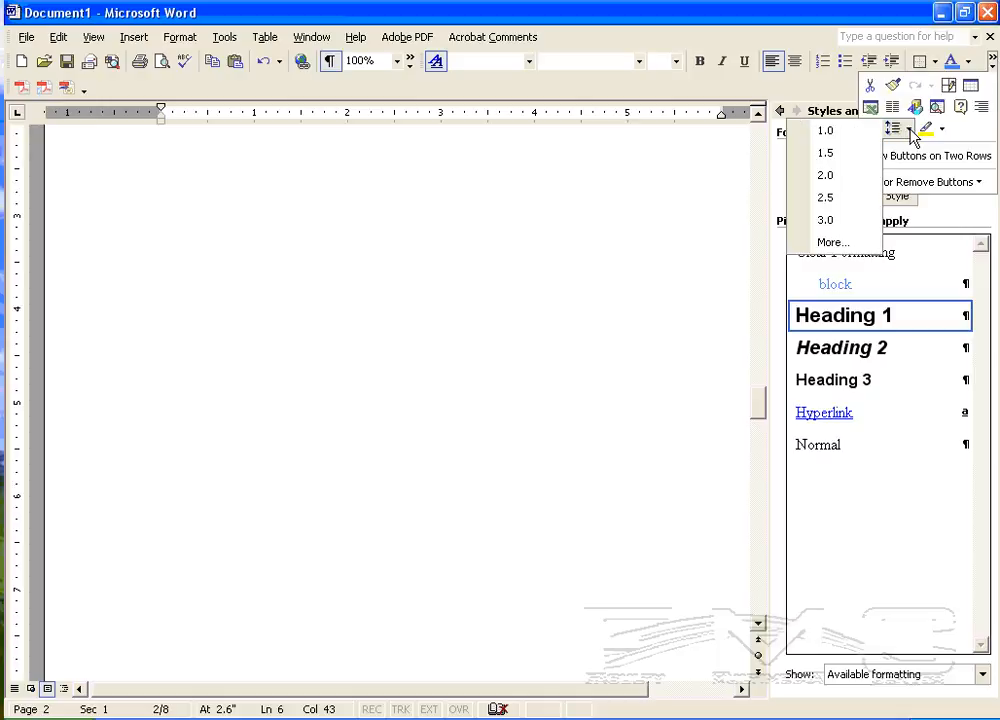
left_click(837, 203)
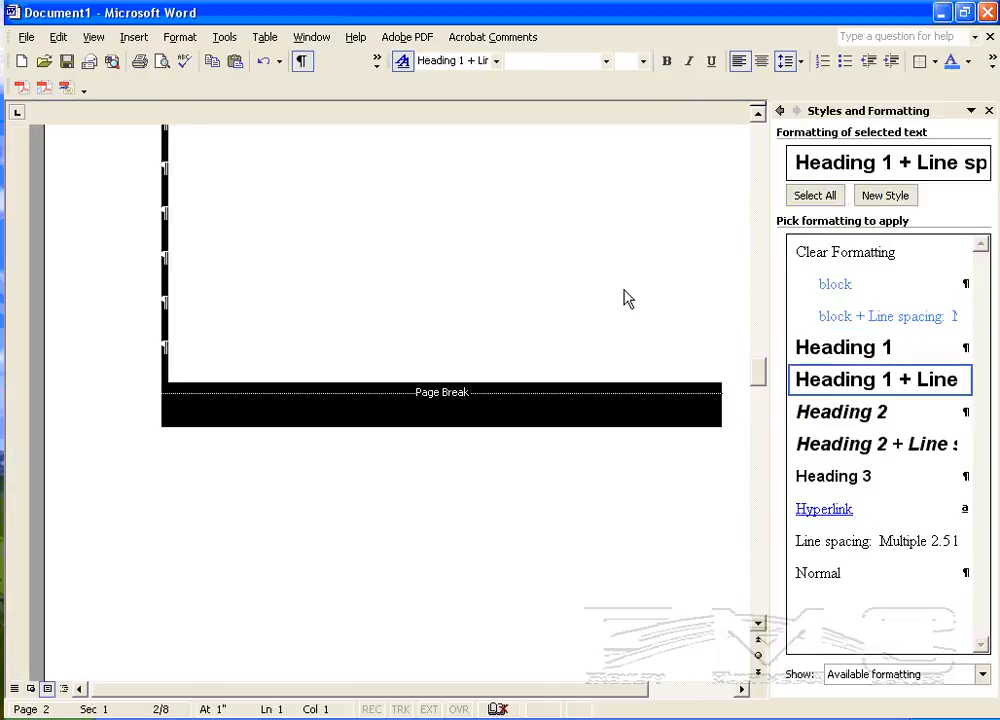
left_click(307, 311)
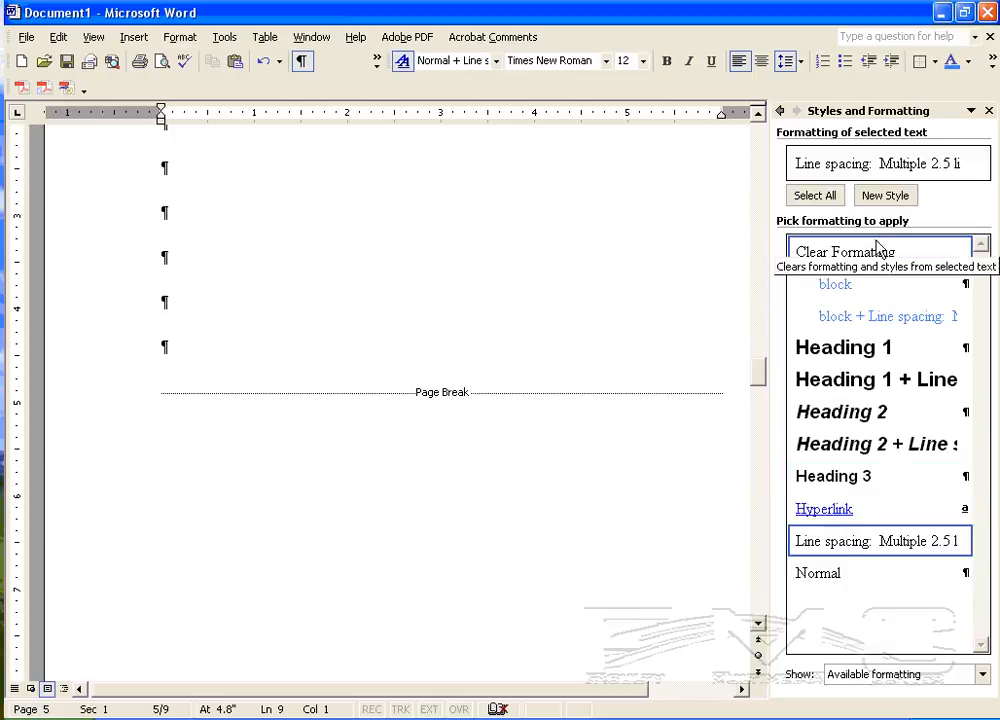
left_click(263, 61)
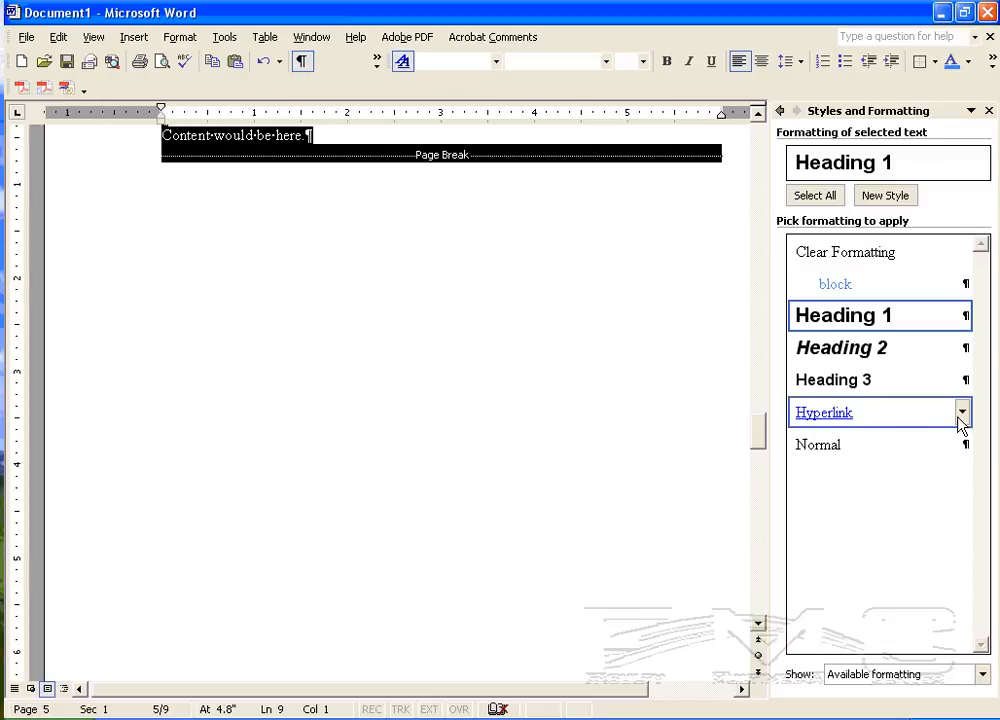
Step: Modify the Normal style, used by the paragraph below the block text, to double line spacing
scroll(547, 285, "up", 8)
scroll(543, 295, "up", 15)
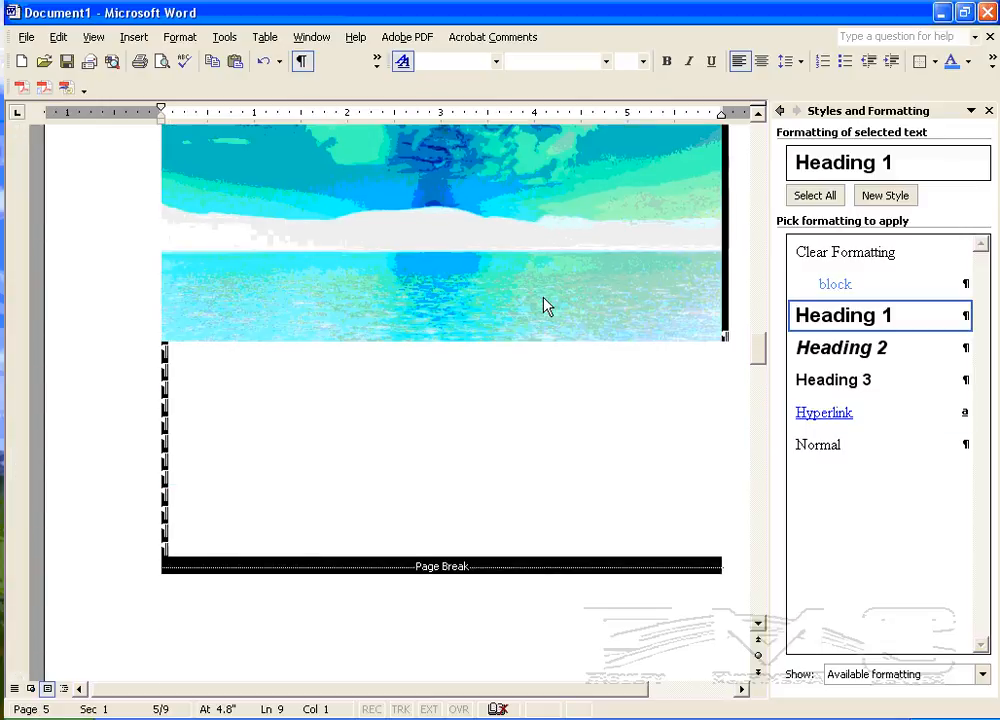
scroll(405, 325, "up", 15)
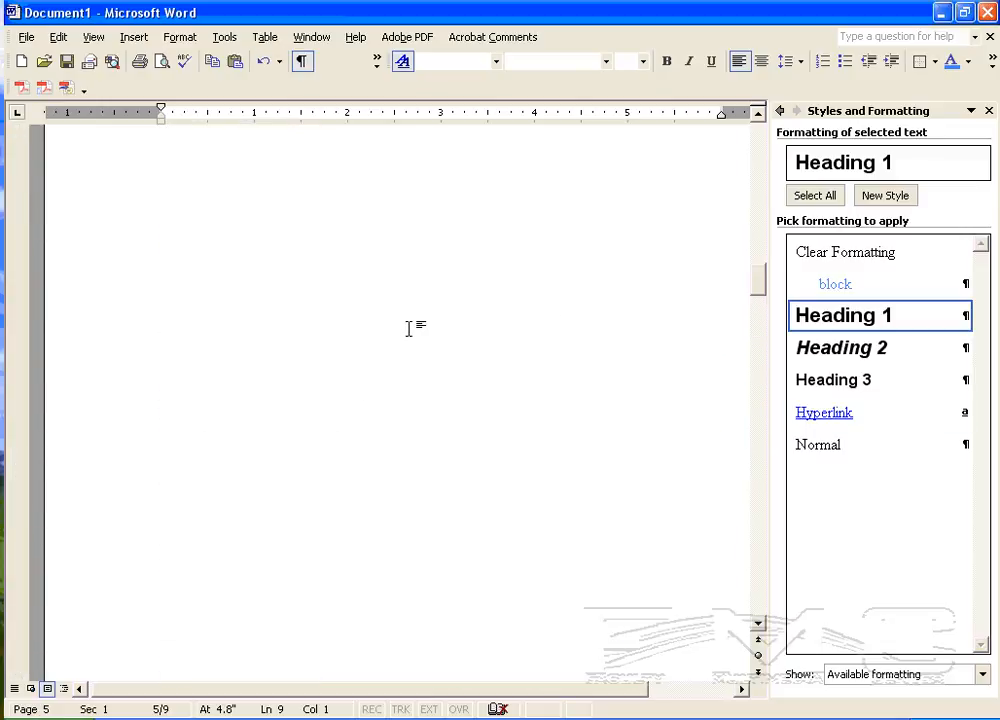
scroll(392, 344, "up", 4)
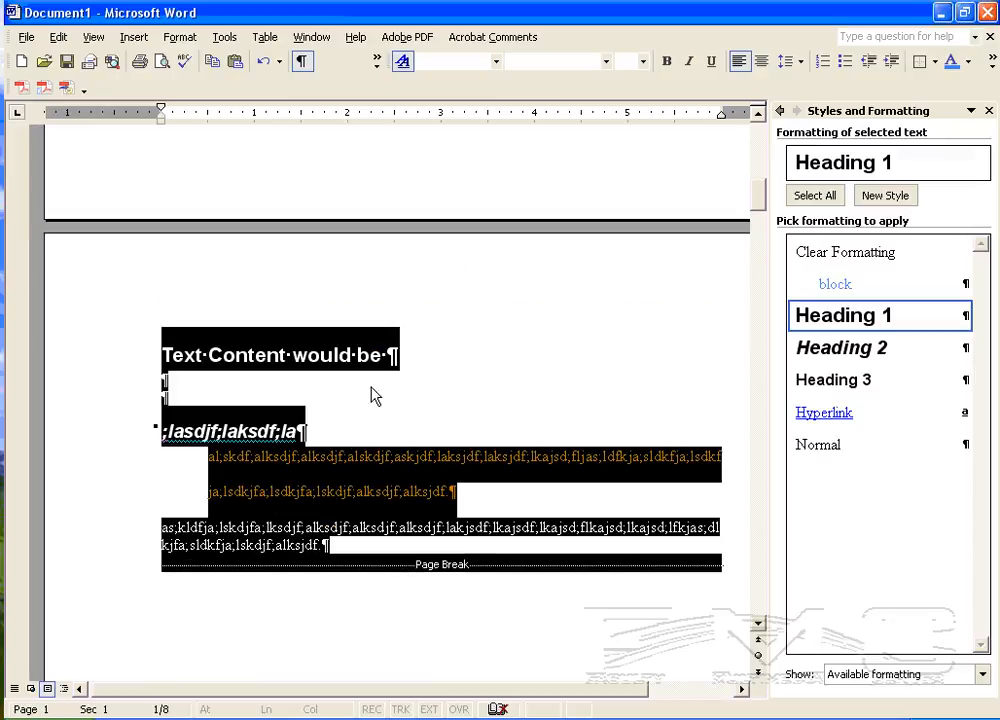
left_click(234, 528)
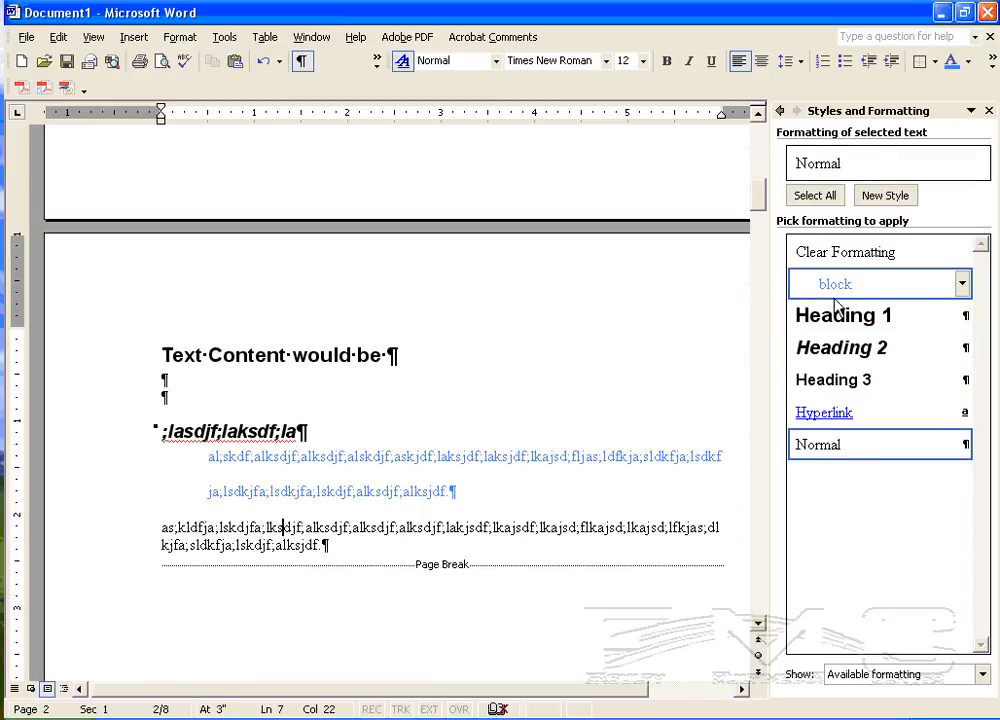
left_click(962, 444)
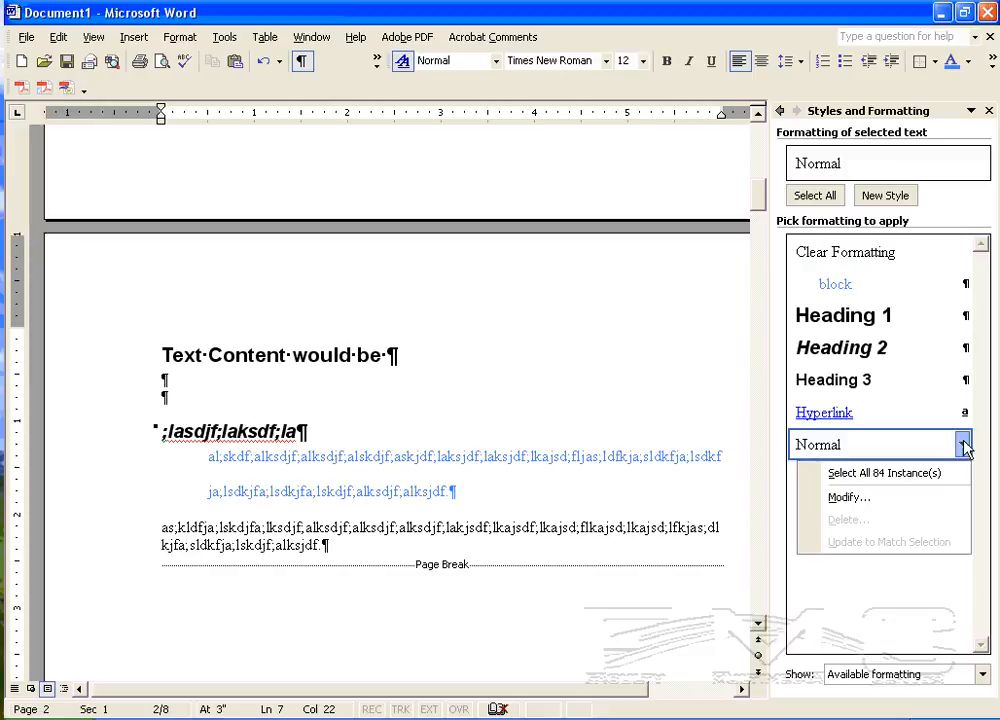
left_click(862, 495)
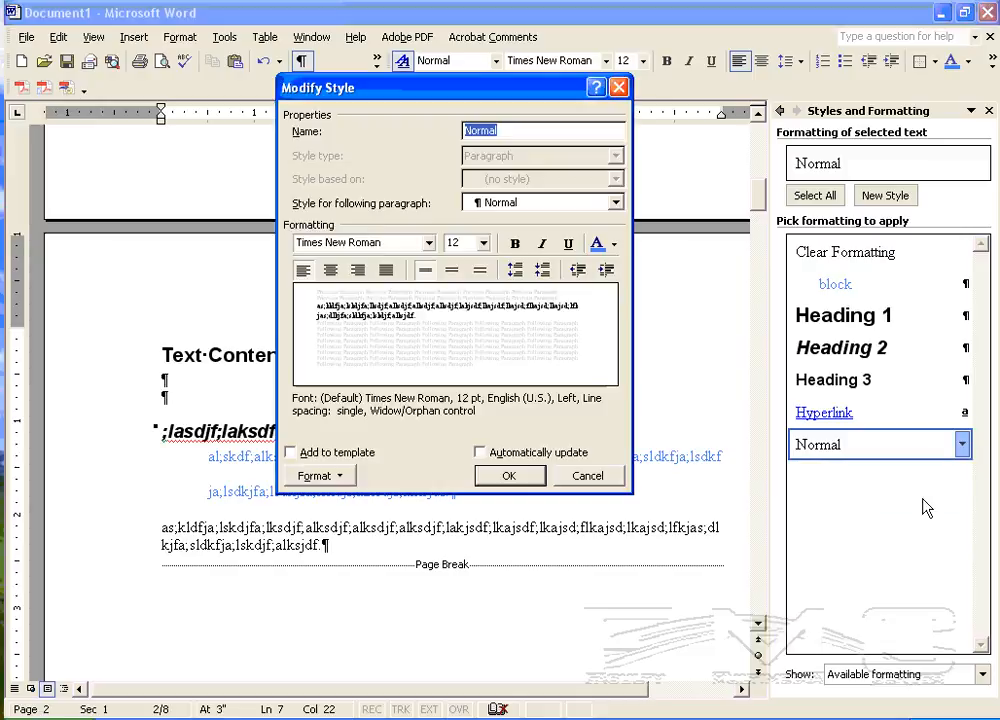
left_click(481, 271)
left_click(509, 476)
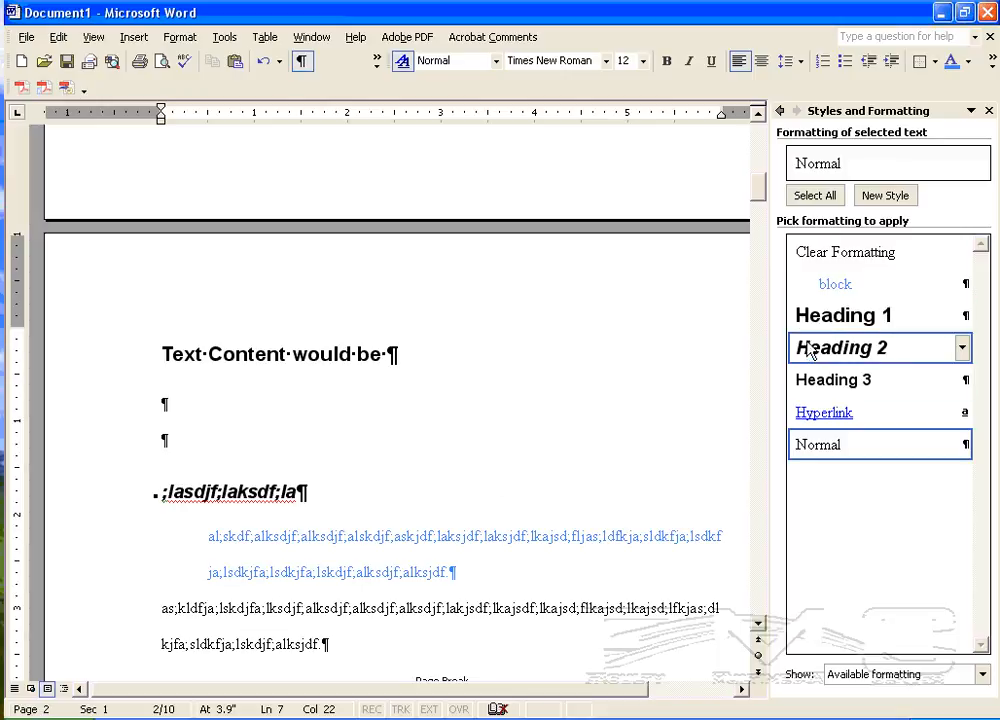
Step: Examine the block style's definition and the style it is based on
left_click(521, 580)
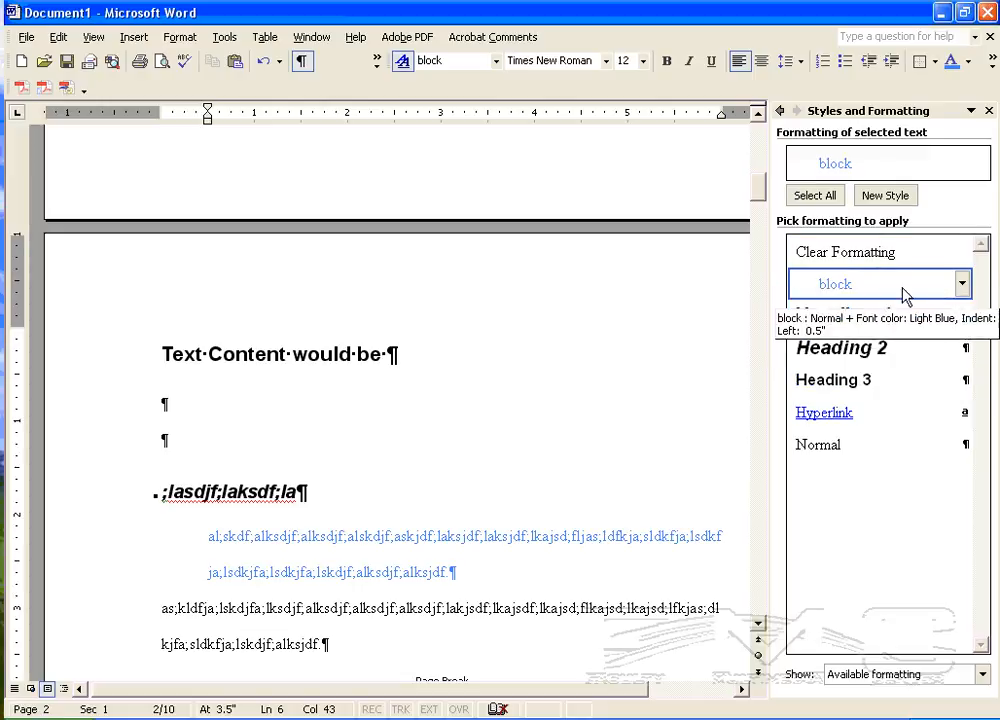
left_click(962, 284)
left_click(947, 336)
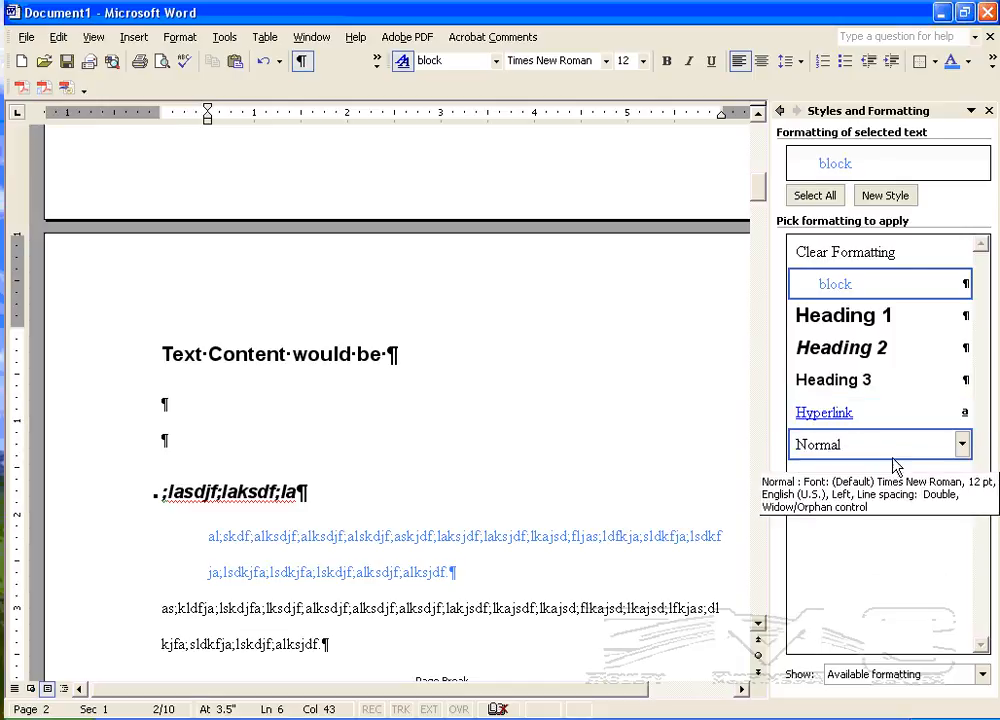
Step: Set the font colour of the Normal style to orange
left_click(962, 445)
left_click(905, 498)
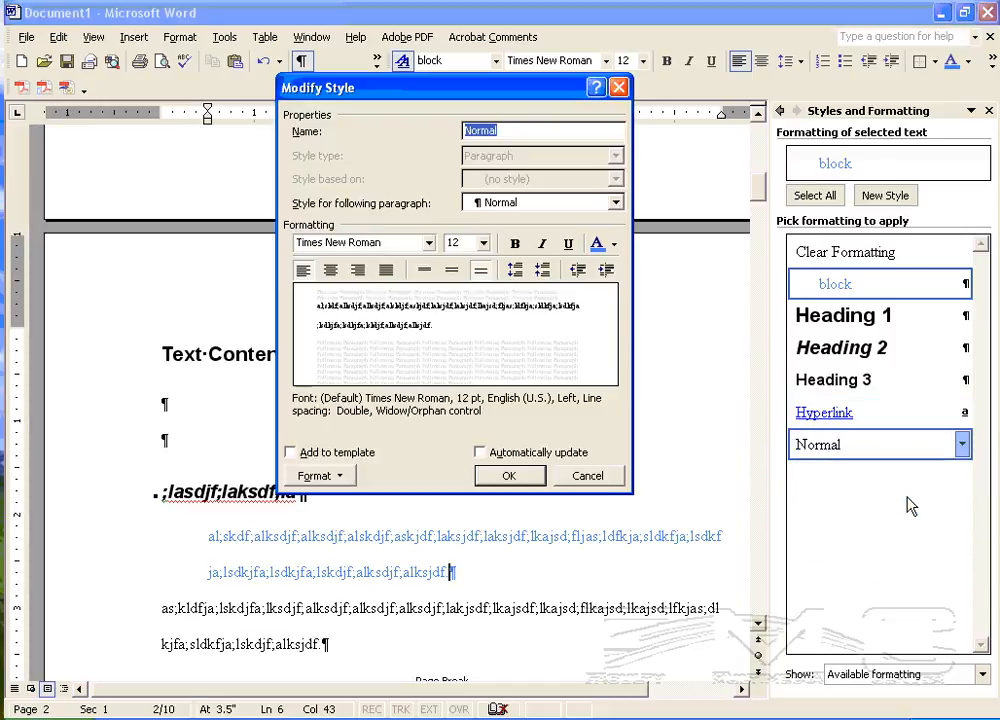
left_click(613, 246)
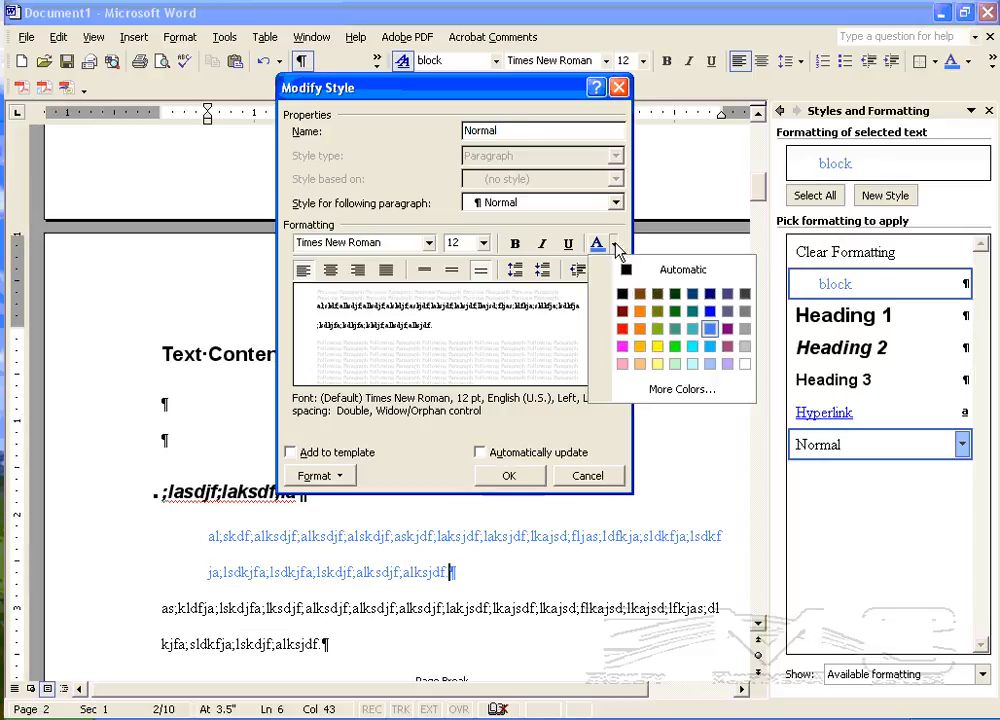
left_click(643, 313)
left_click(515, 476)
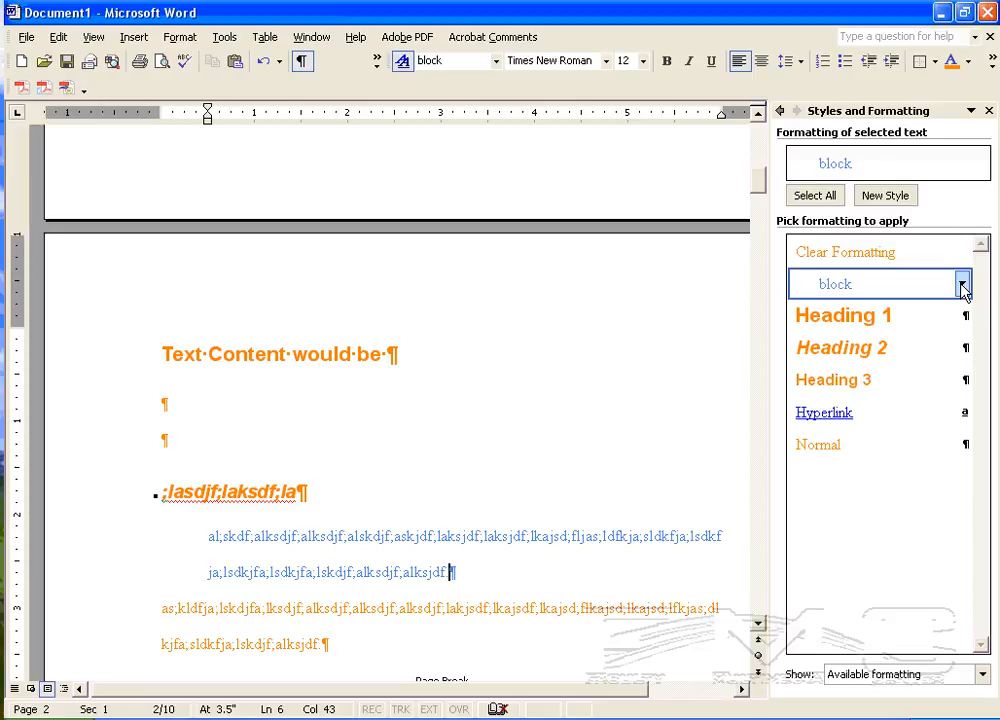
Step: Set the font colour of the block style to Automatic
left_click(963, 286)
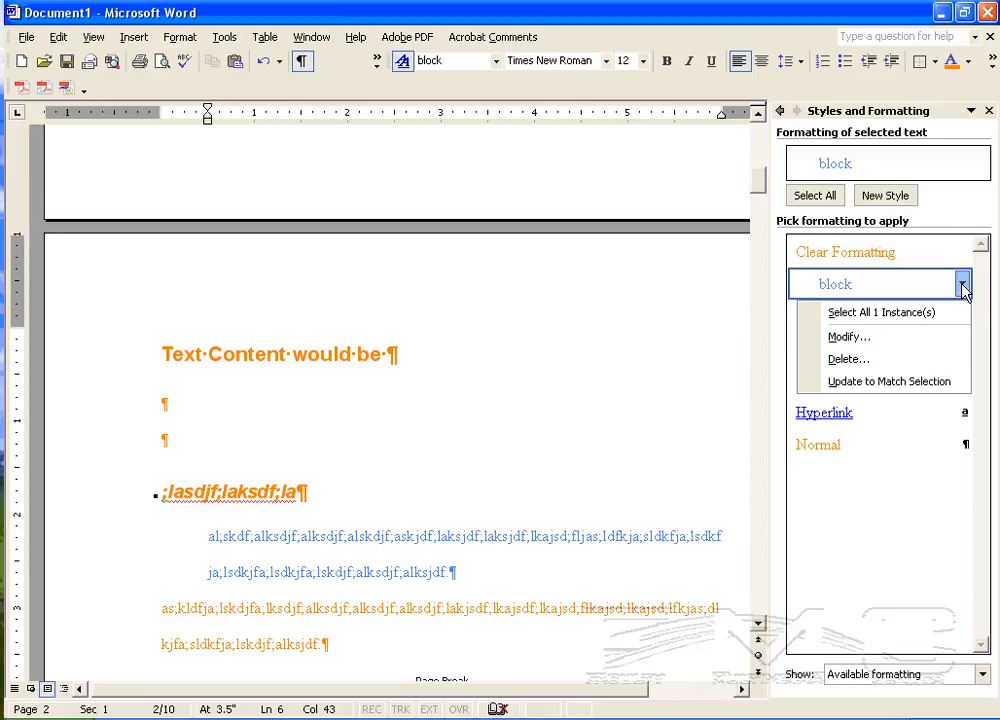
left_click(935, 340)
left_click(613, 243)
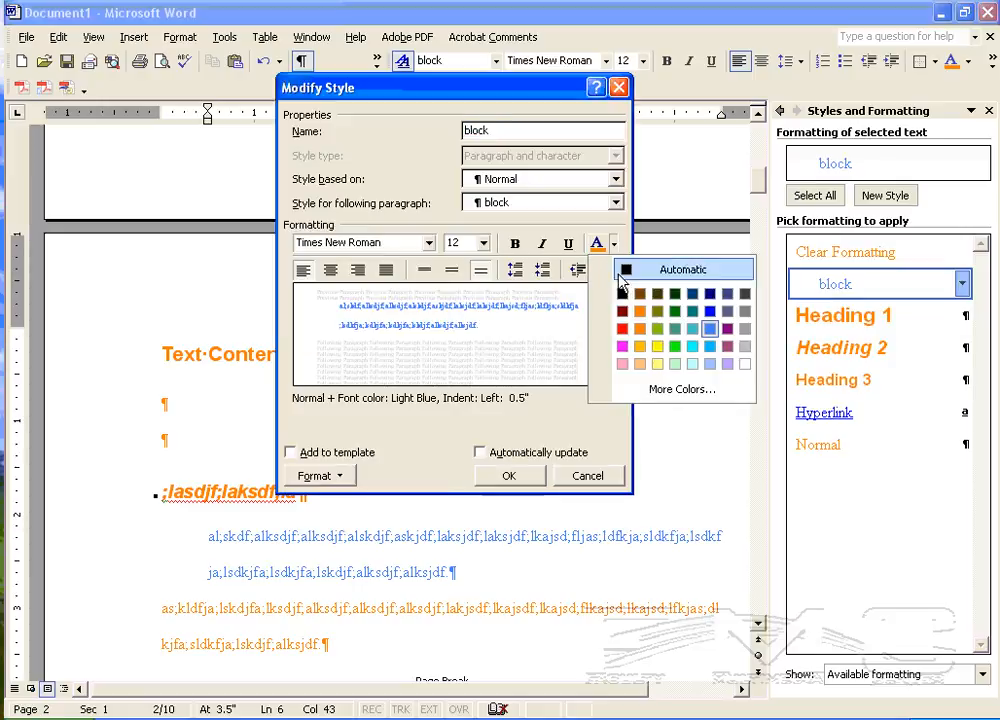
left_click(634, 272)
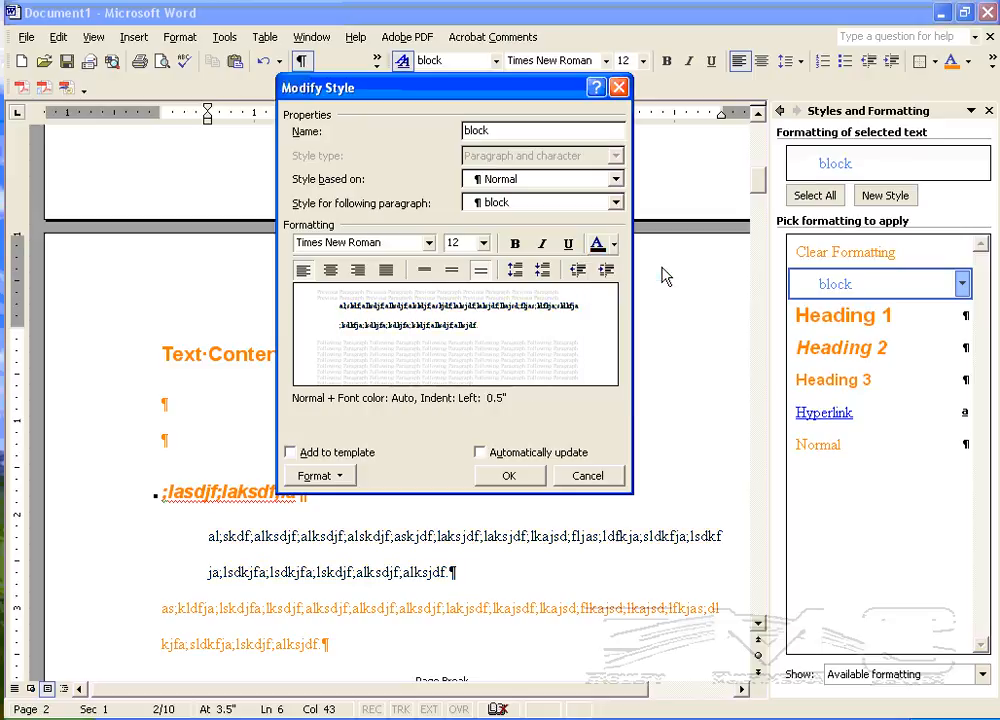
left_click(522, 476)
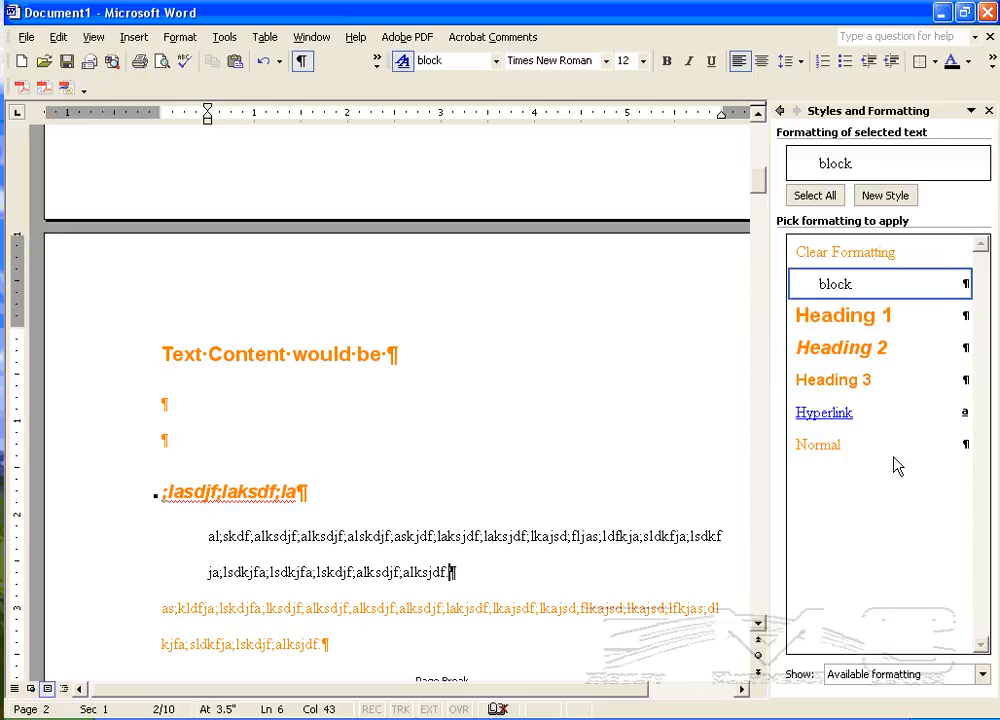
Step: Set the font colour of the Normal style to Automatic
left_click(961, 446)
left_click(849, 497)
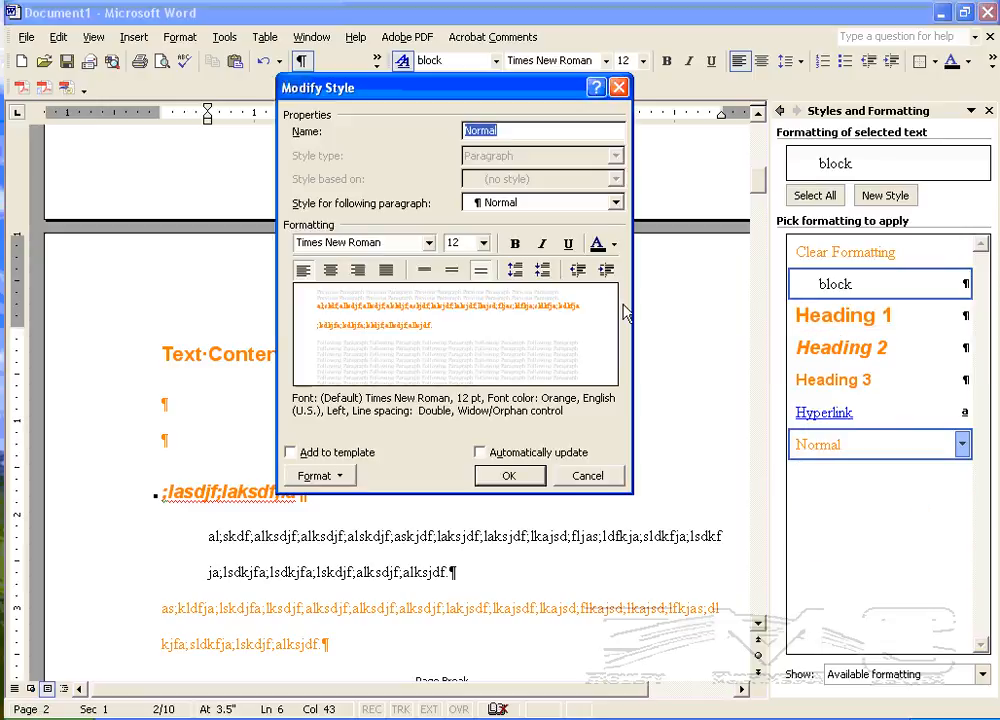
left_click(509, 475)
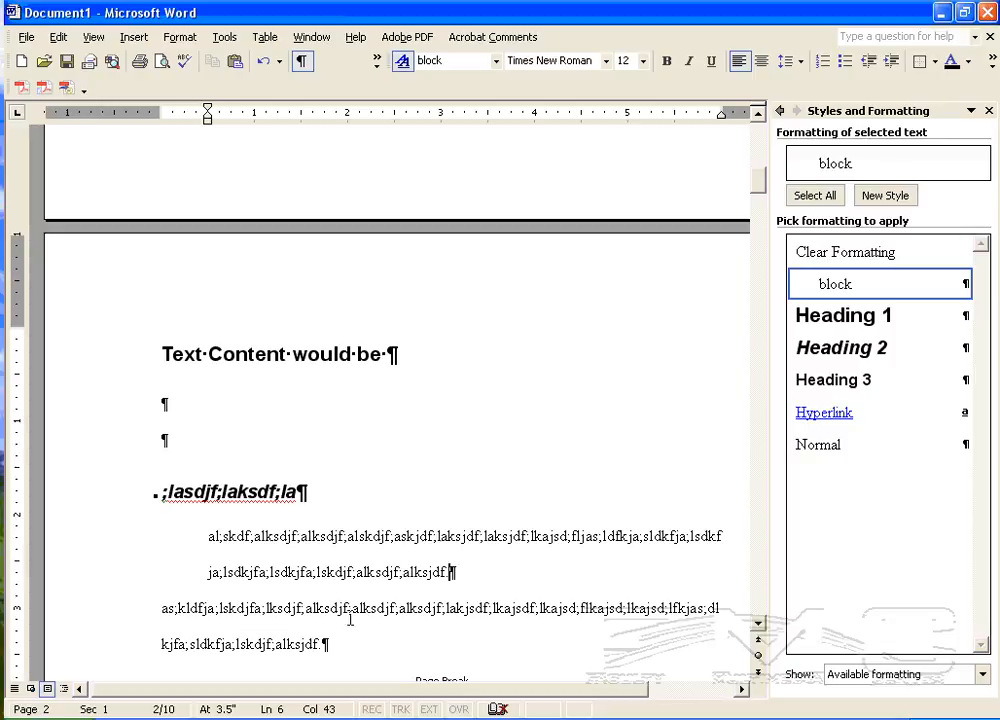
Step: Check which styles the second page's unindented paragraph, indented paragraph and title use
left_click_drag(175, 607, 335, 657)
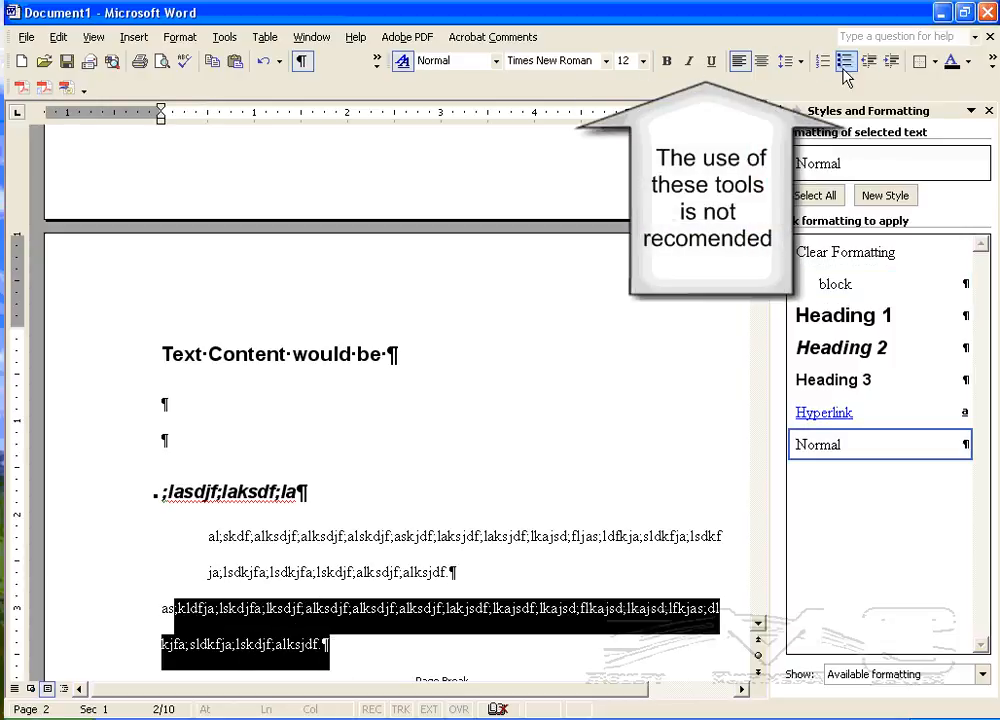
left_click(218, 540)
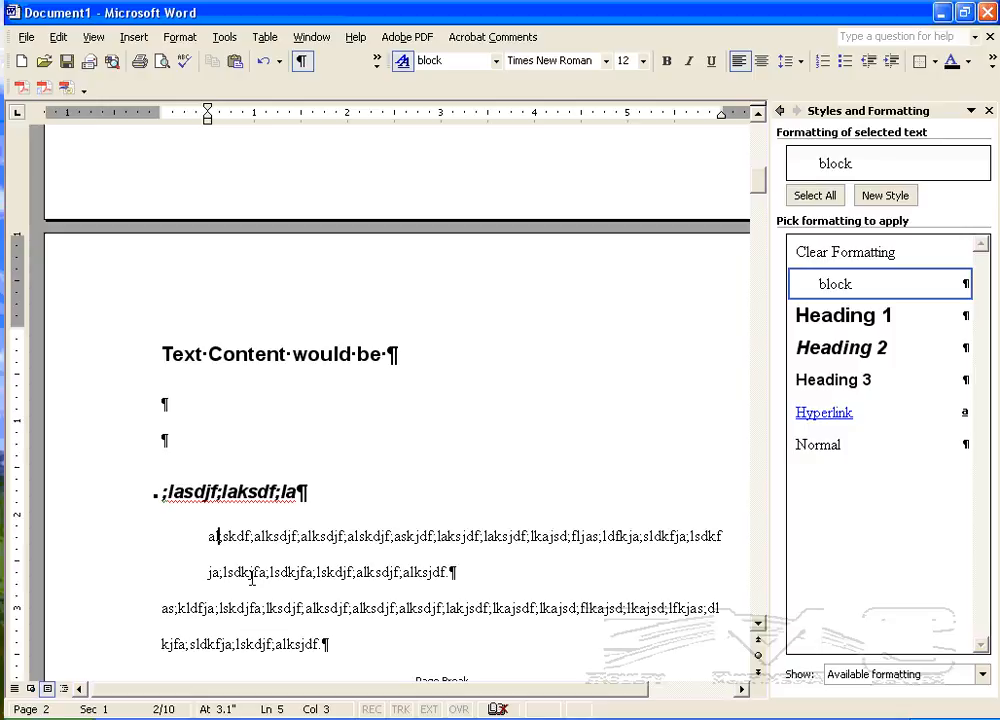
left_click_drag(162, 354, 386, 354)
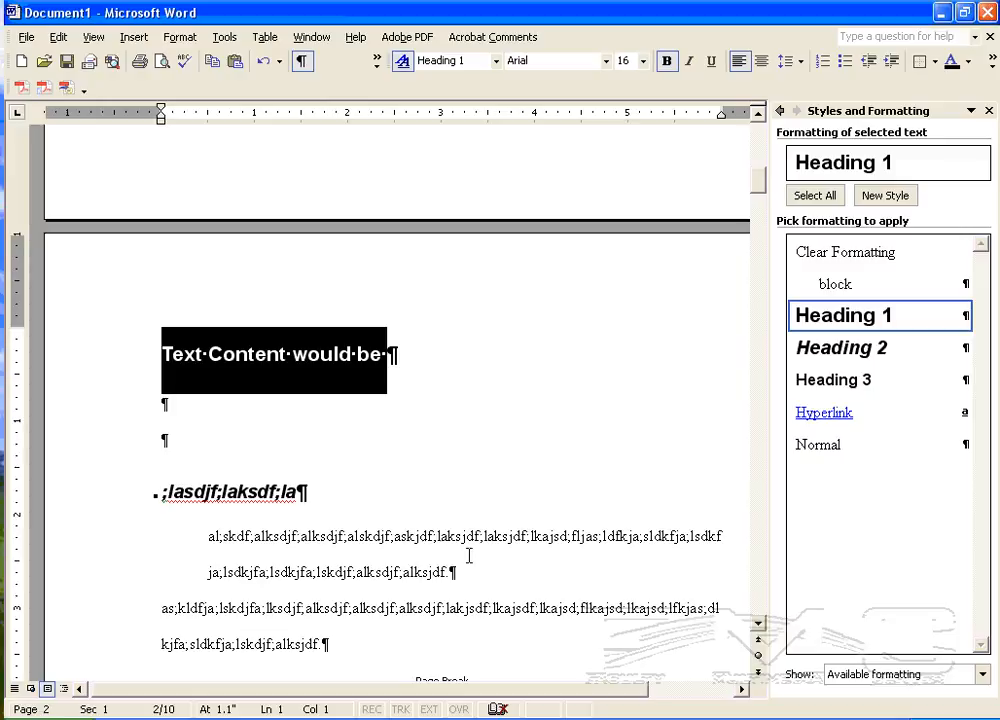
left_click(885, 196)
left_click(501, 130)
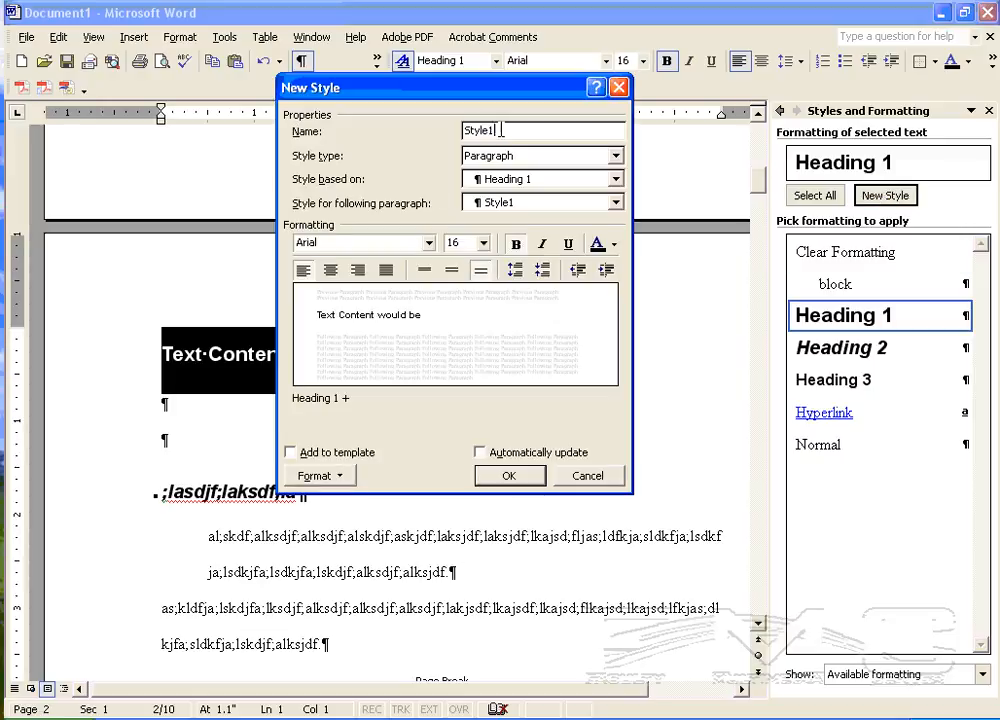
left_click_drag(501, 130, 446, 138)
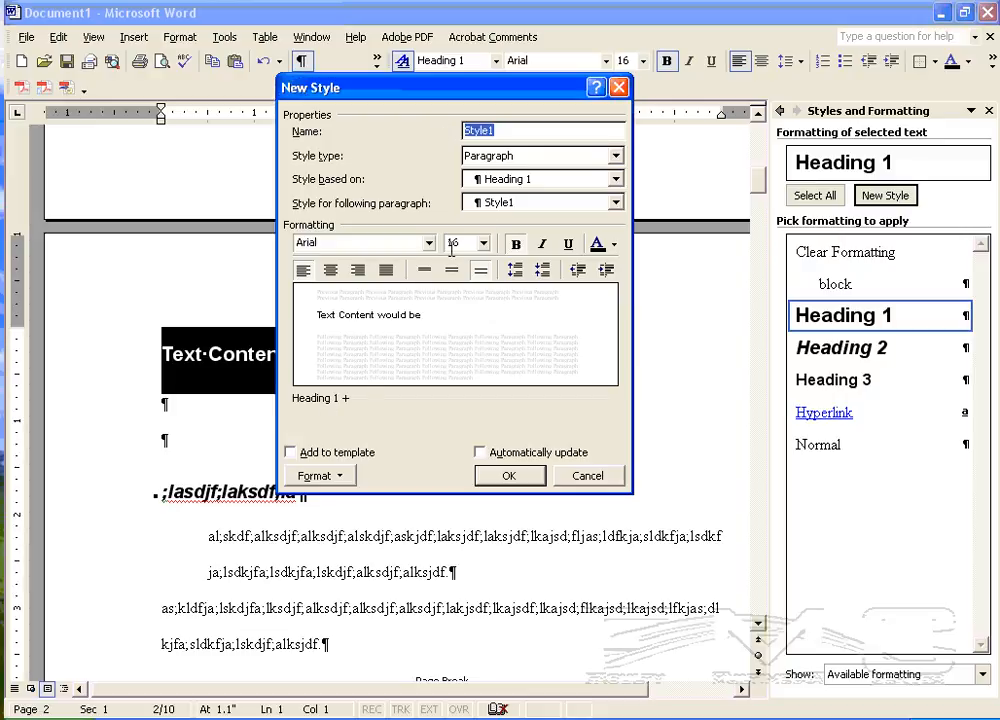
left_click(587, 477)
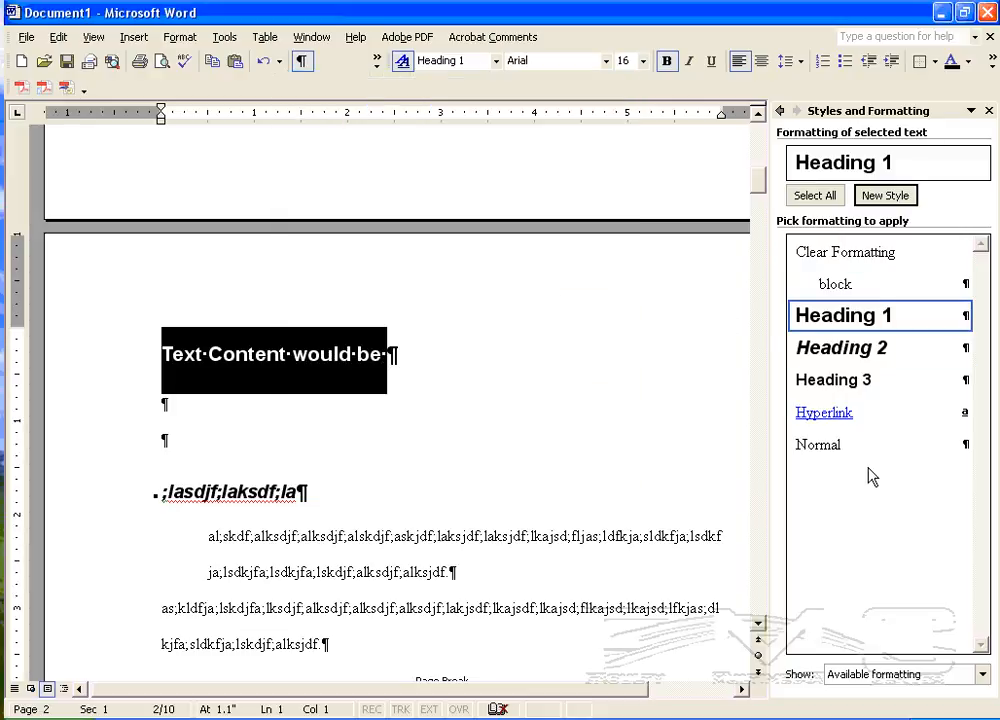
Step: Check which style the first table of contents entry on page 1 uses
left_click(181, 465)
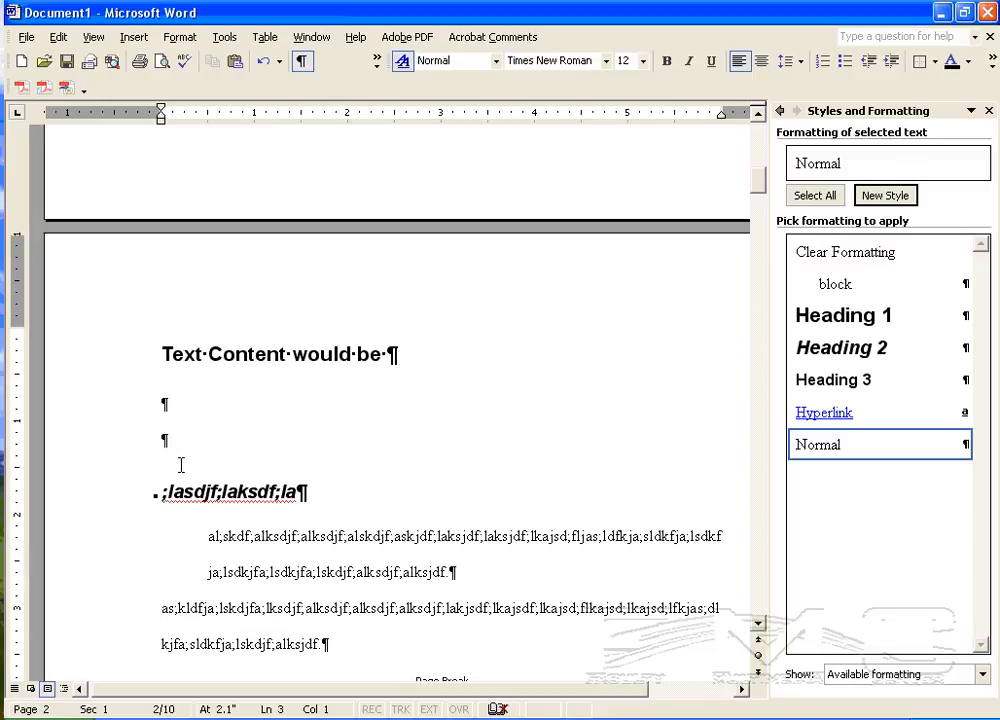
scroll(181, 465, "up", 20)
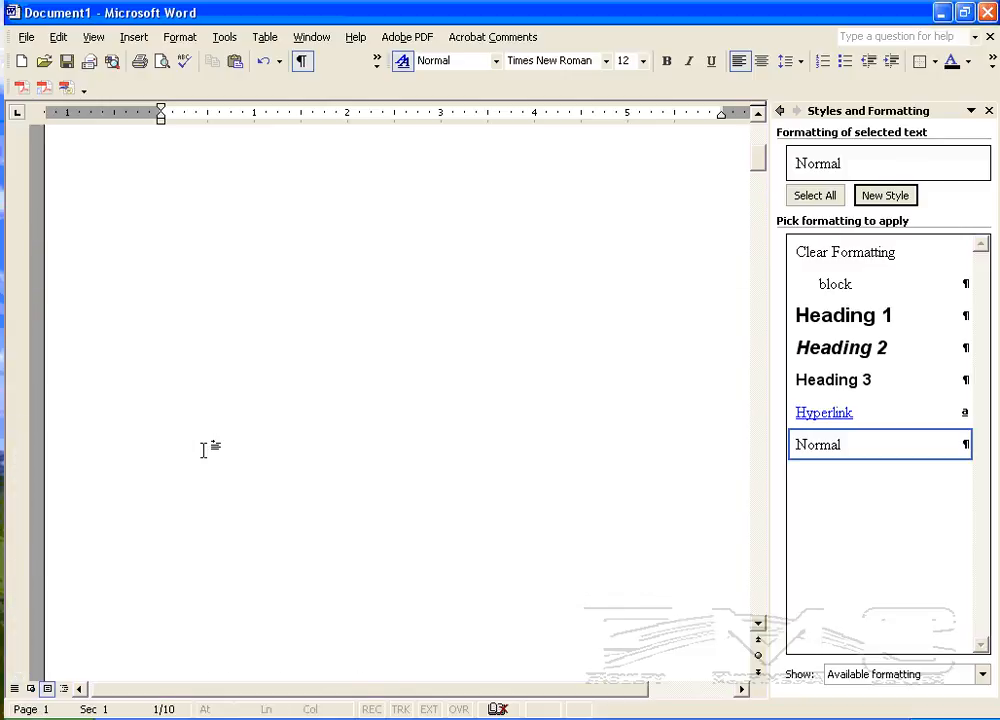
left_click(210, 244)
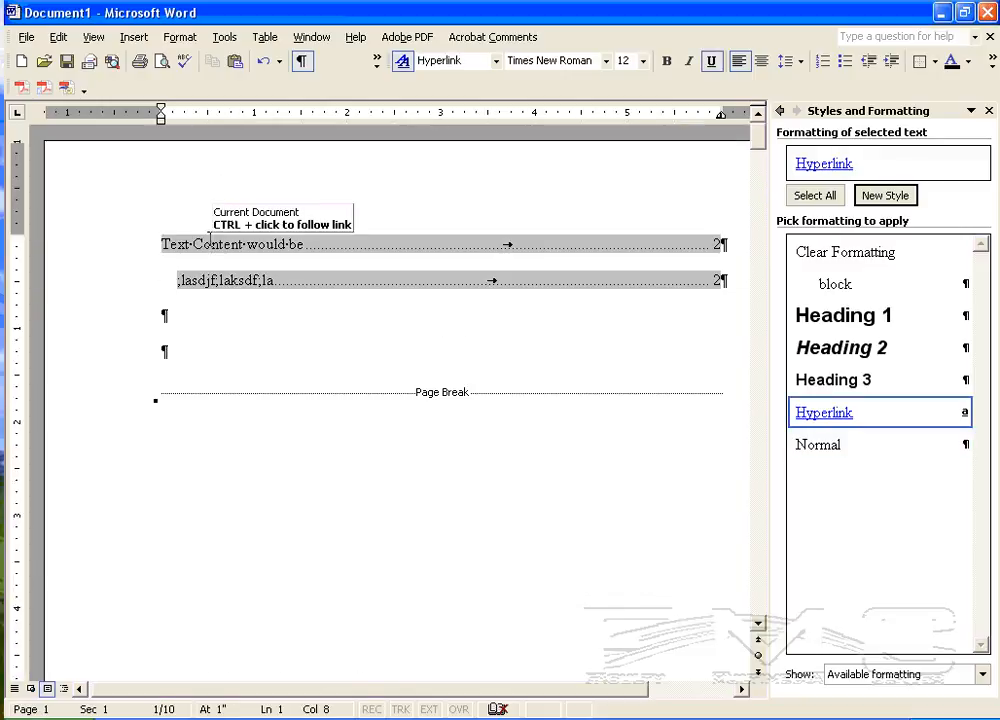